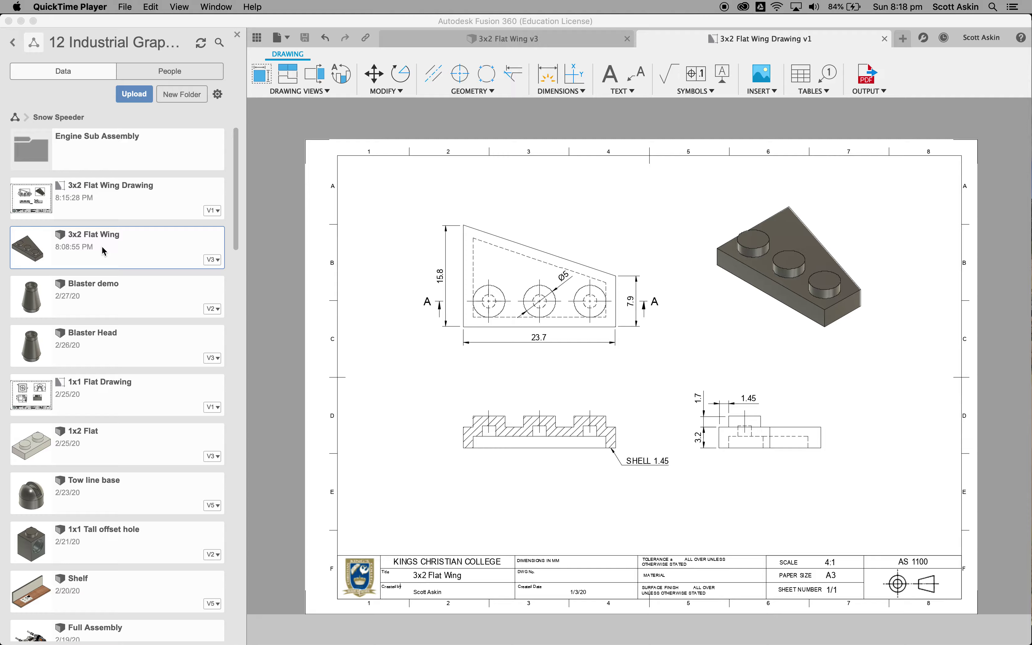
- Switch to the 3x2 Flat Wing design, set its home view and create a new drawing from it with the KCC drawing template
left_click(485, 41)
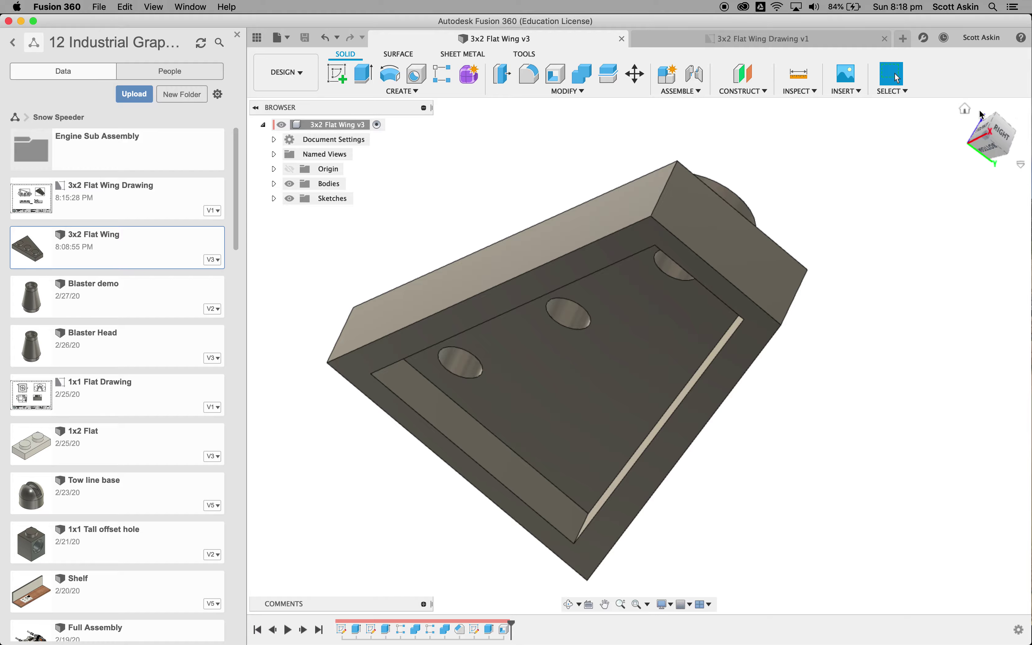
left_click(968, 112)
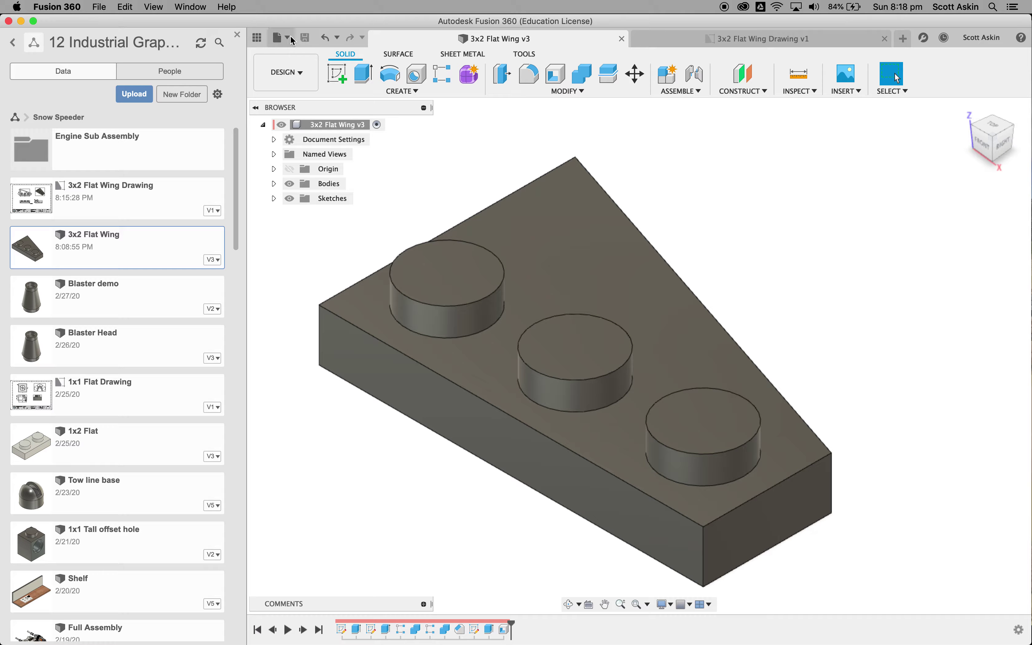
left_click(281, 38)
mouse_move(306, 95)
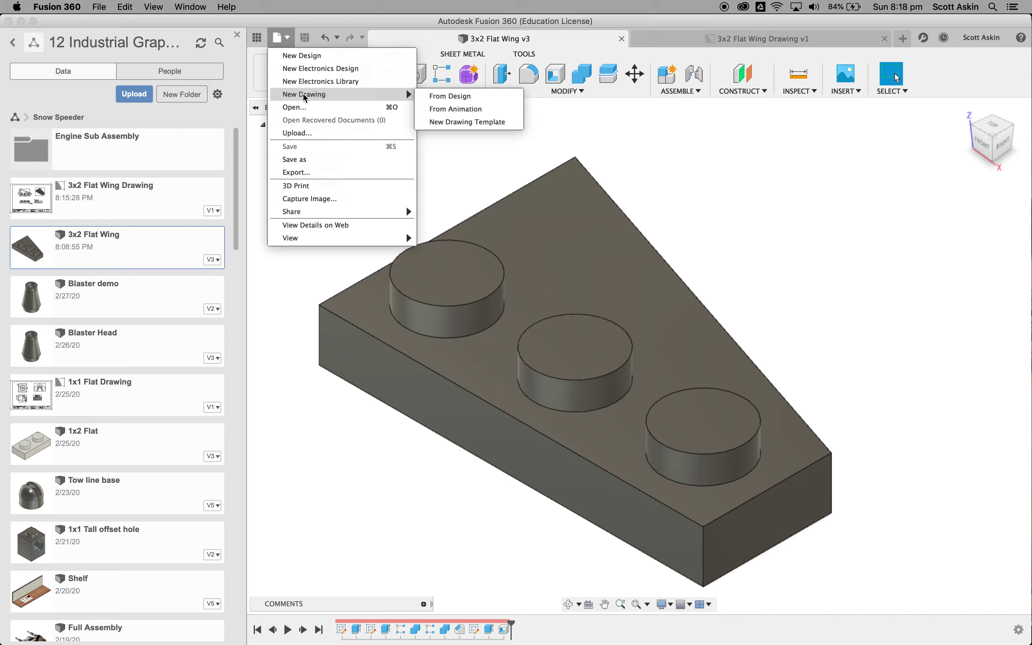
left_click(470, 101)
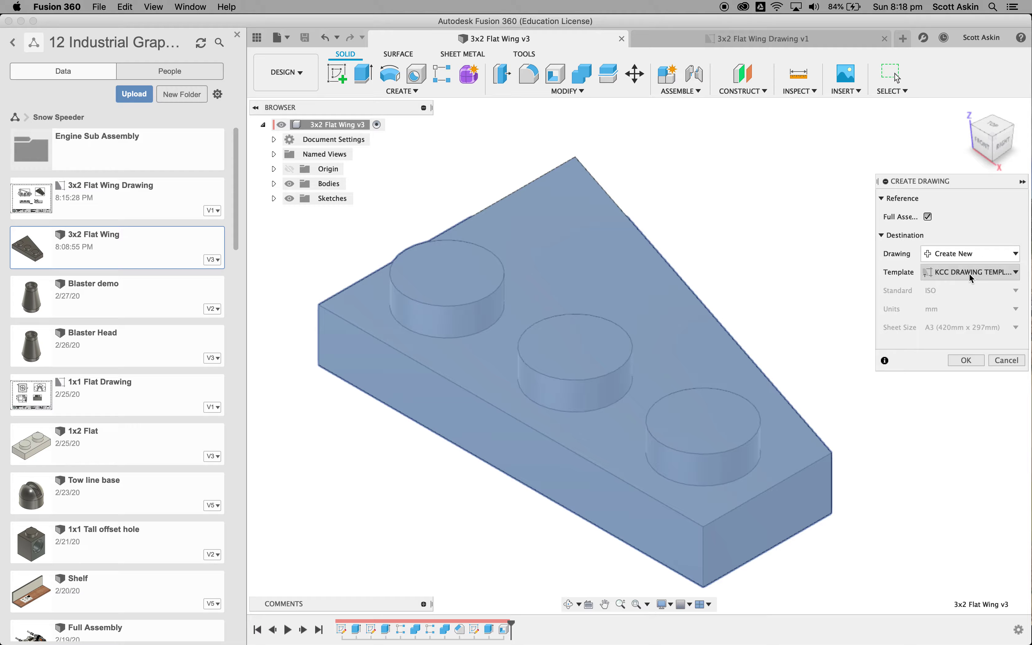
left_click(967, 361)
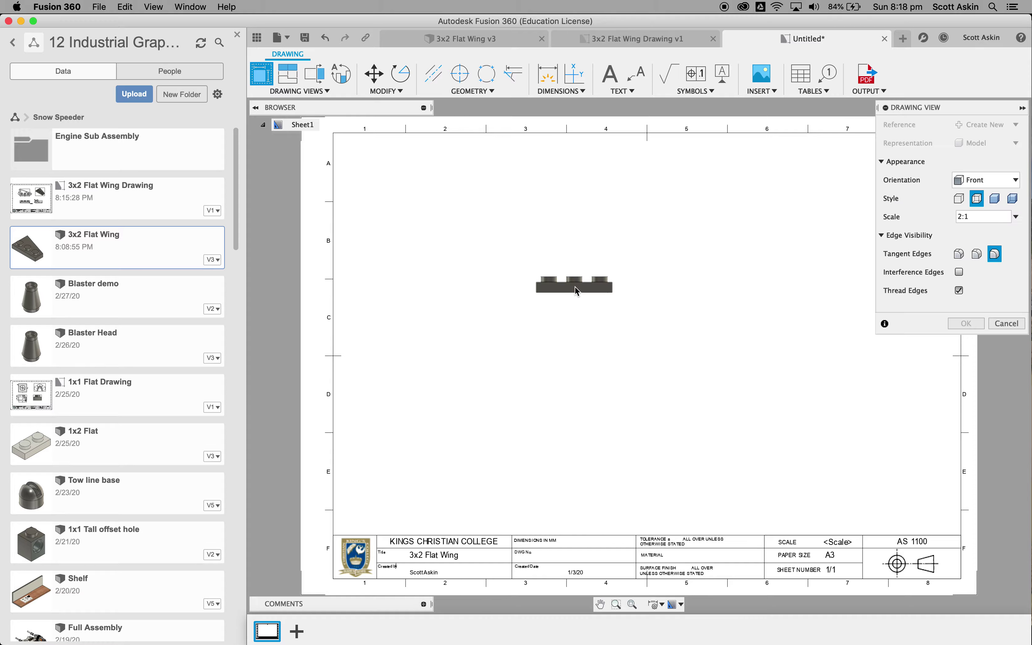
- Place a base view of the wing in TOP orientation at 4:1 scale in the sheet's upper left area
left_click(1018, 220)
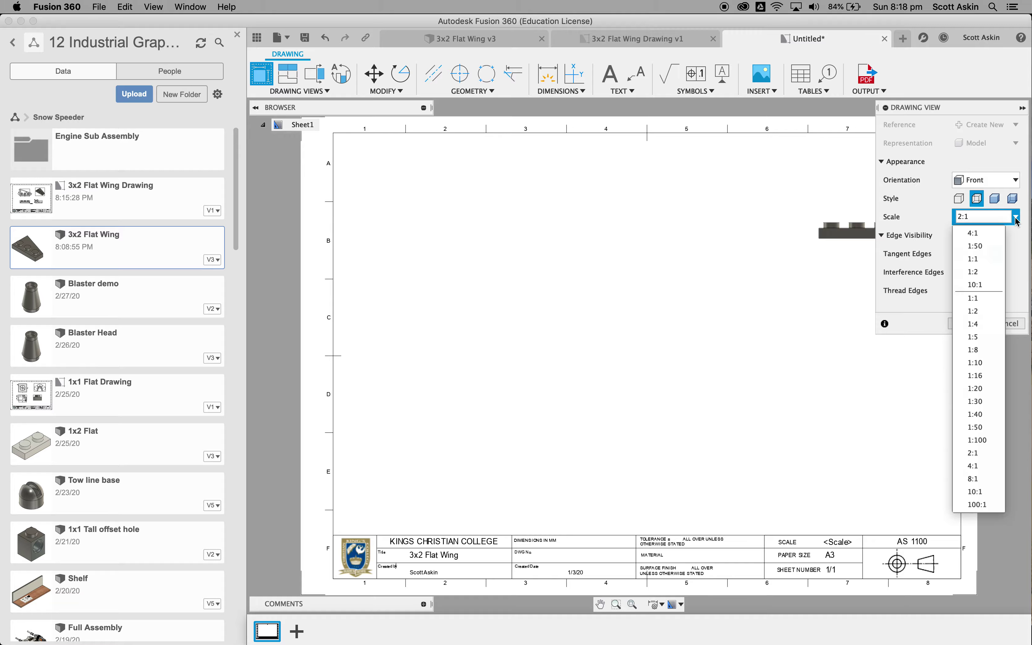
left_click(977, 234)
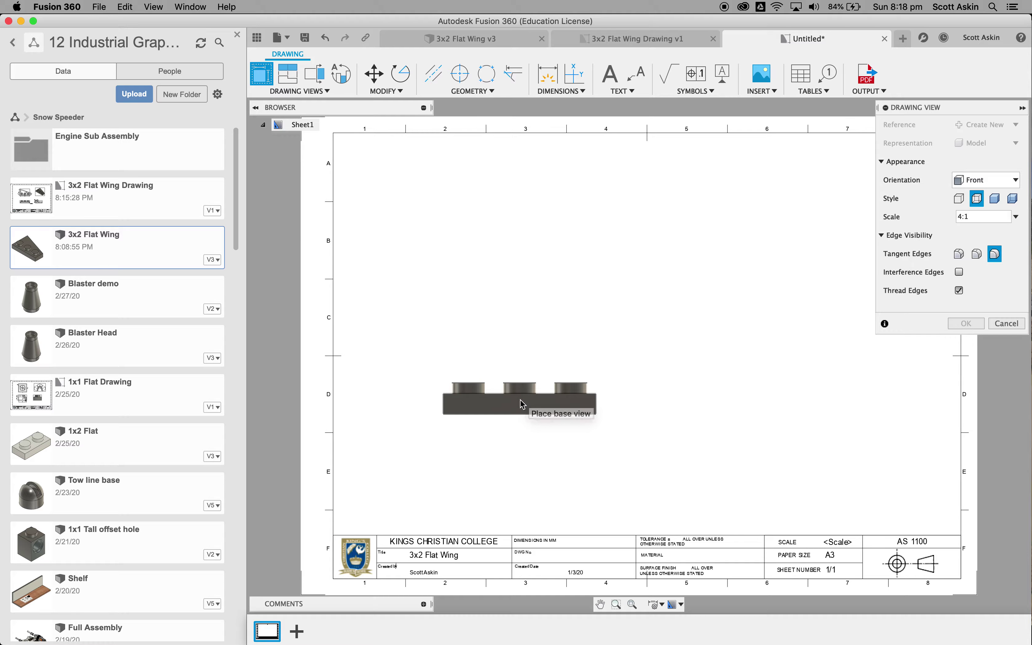
left_click(1016, 187)
left_click(921, 196)
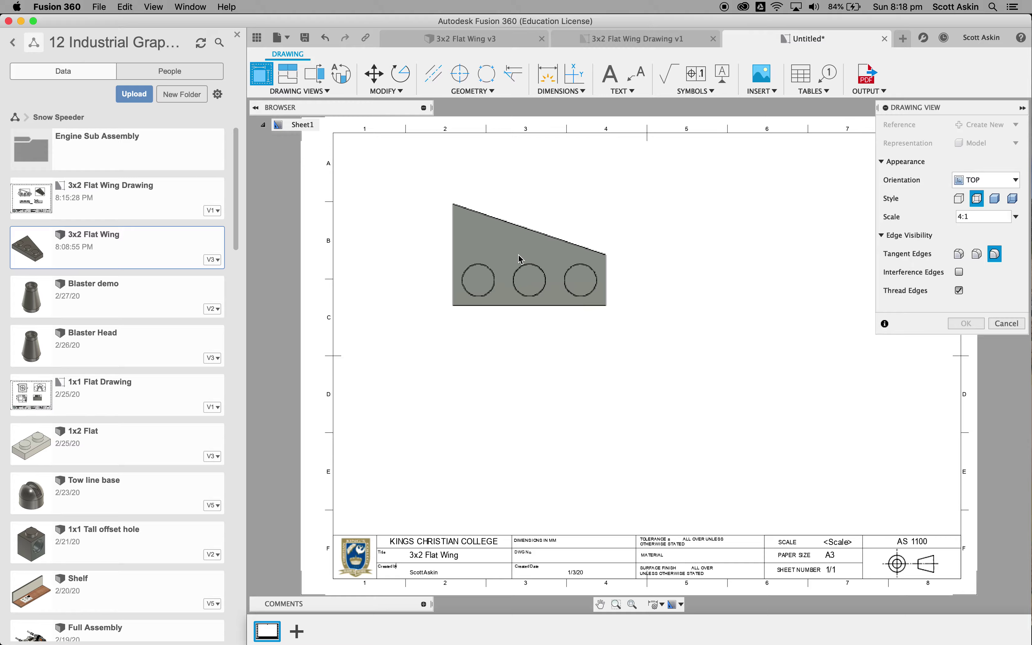
left_click(507, 253)
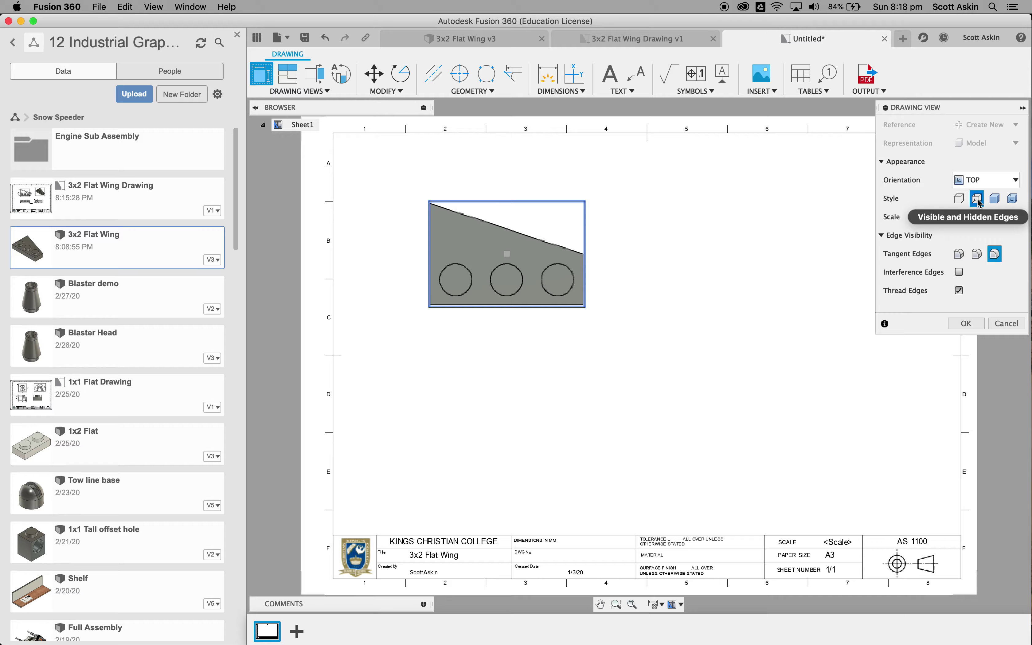
left_click(967, 324)
left_click(402, 289)
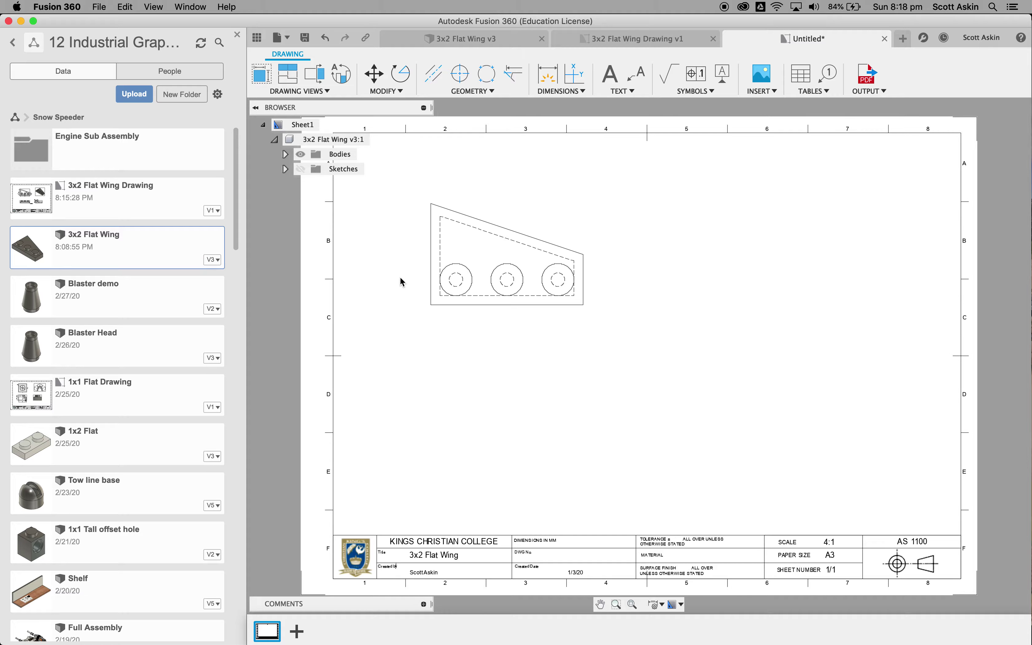
- Create horizontal section view A-A through the three stud centres, place it below the top view and delete its A-A (4:1) label
left_click(488, 284)
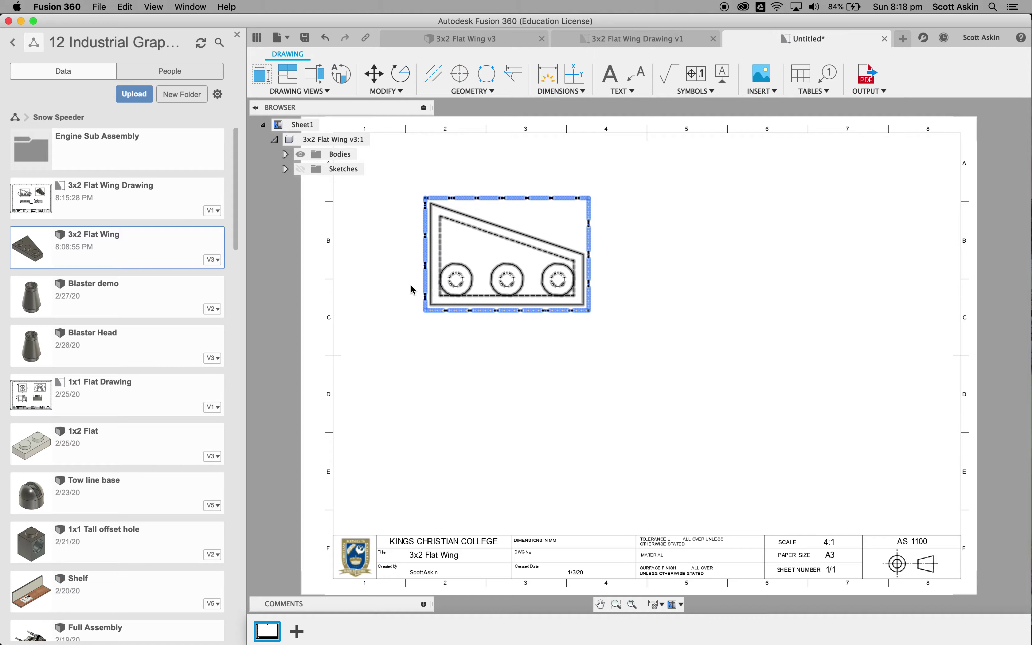
left_click(413, 289)
left_click(429, 259)
left_click(316, 77)
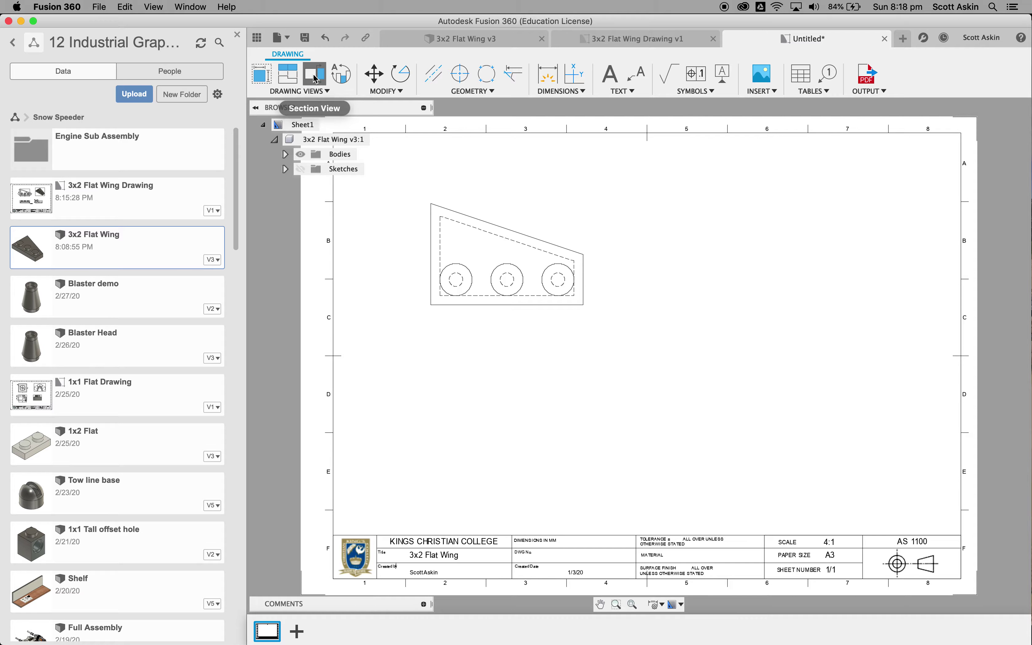
left_click(461, 234)
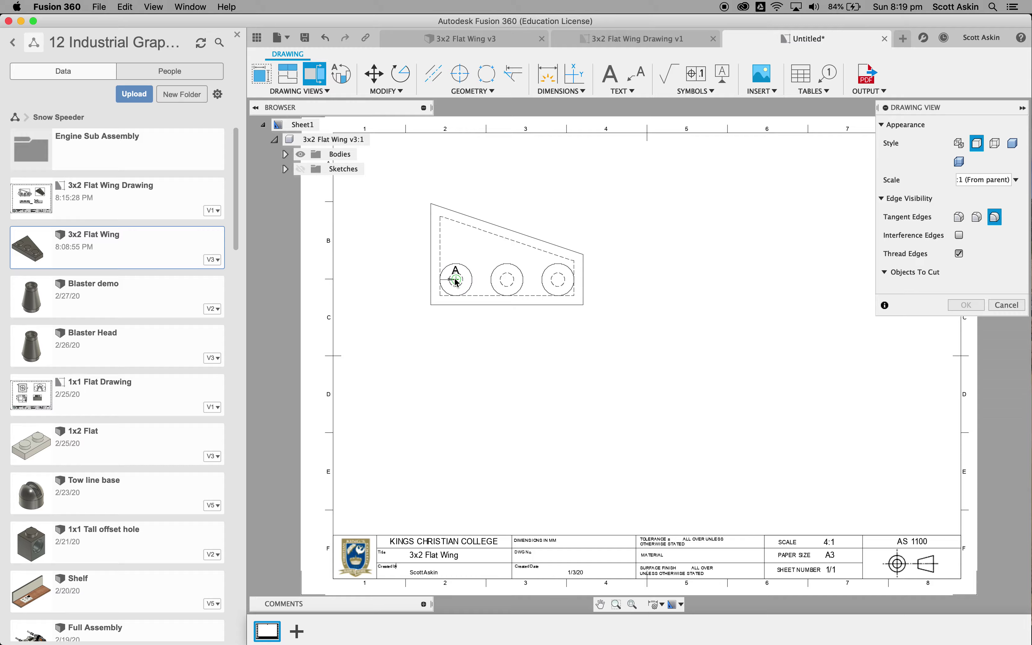
left_click(417, 280)
left_click(599, 280)
key("Return")
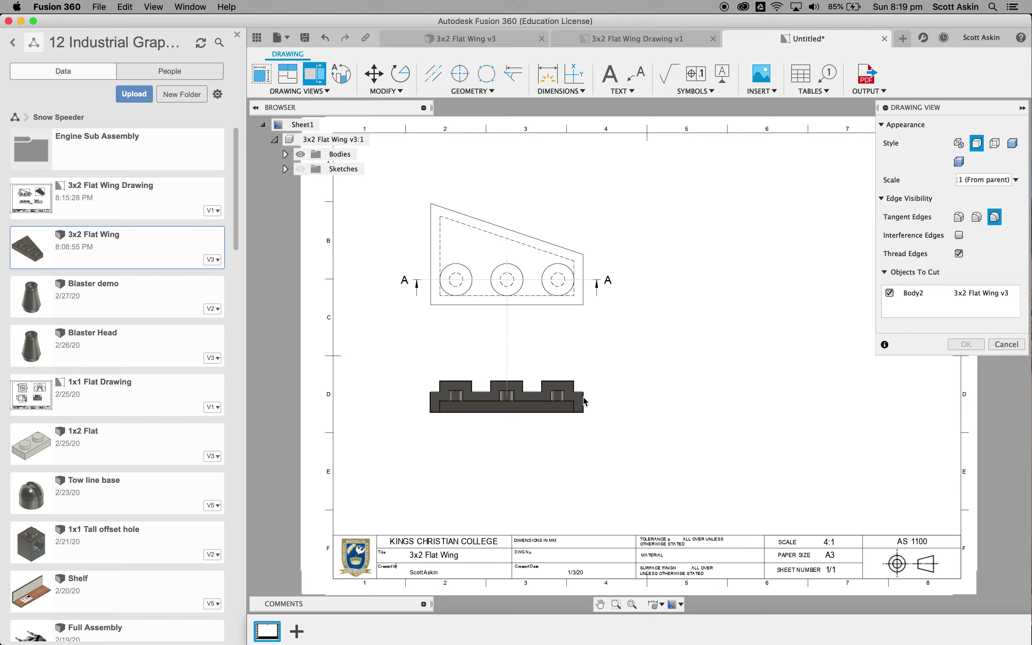
left_click(585, 403)
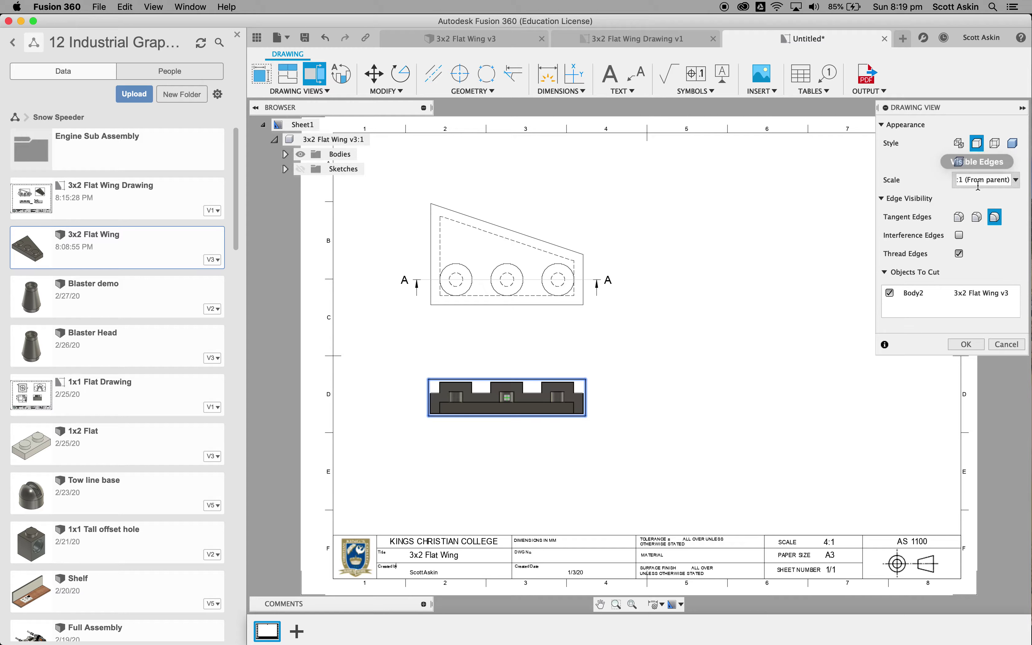
left_click(967, 345)
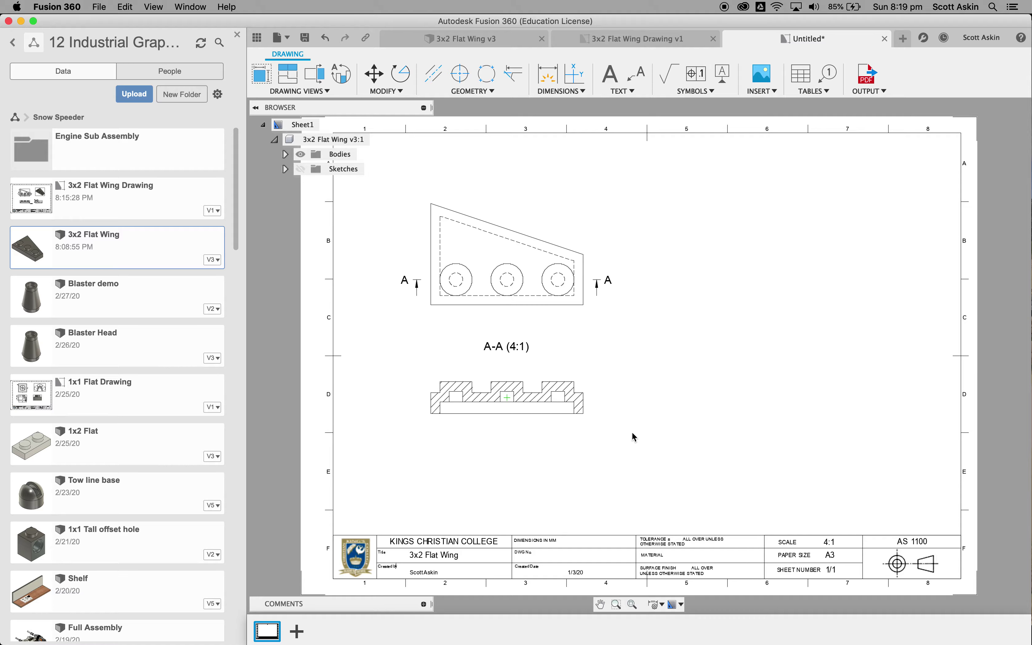
left_click(509, 354)
key("Delete")
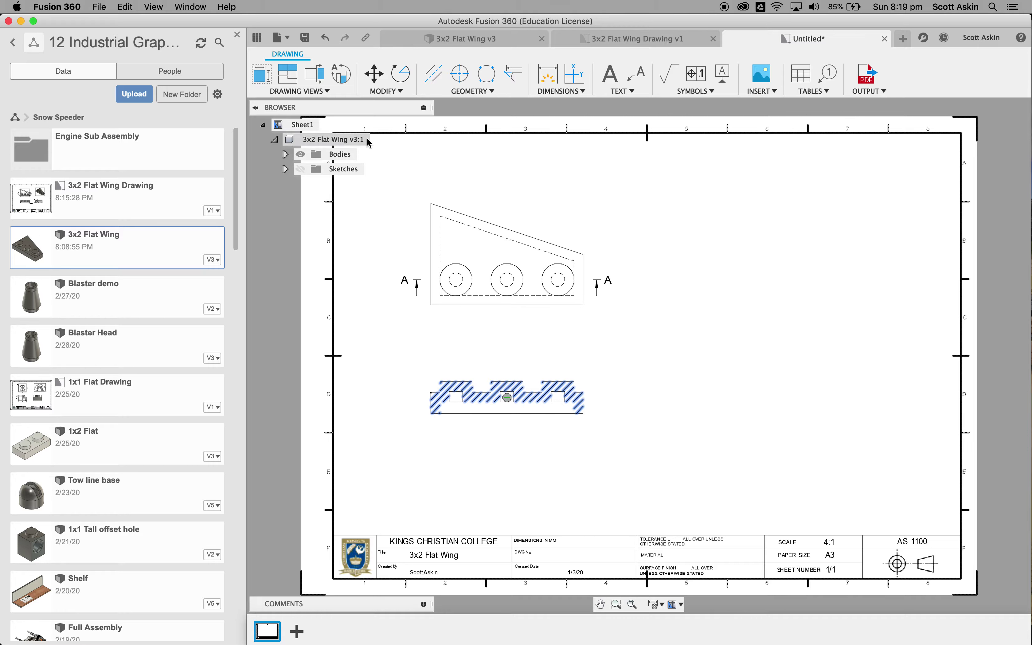
- Project a side view to the right of the section view and an isometric view above it
left_click(301, 77)
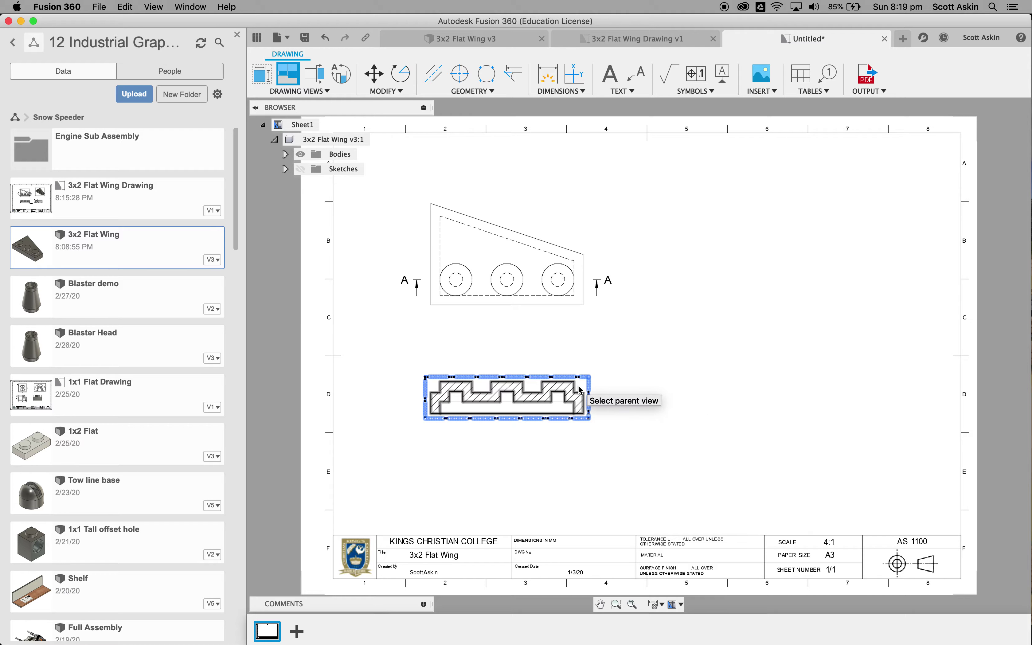
left_click(566, 394)
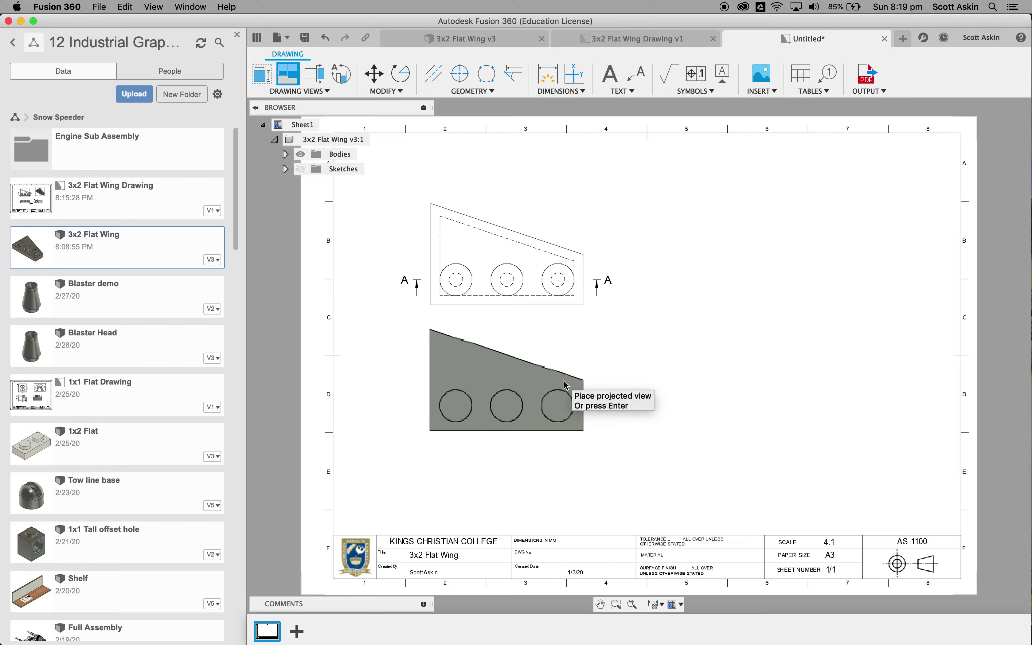
left_click(567, 386)
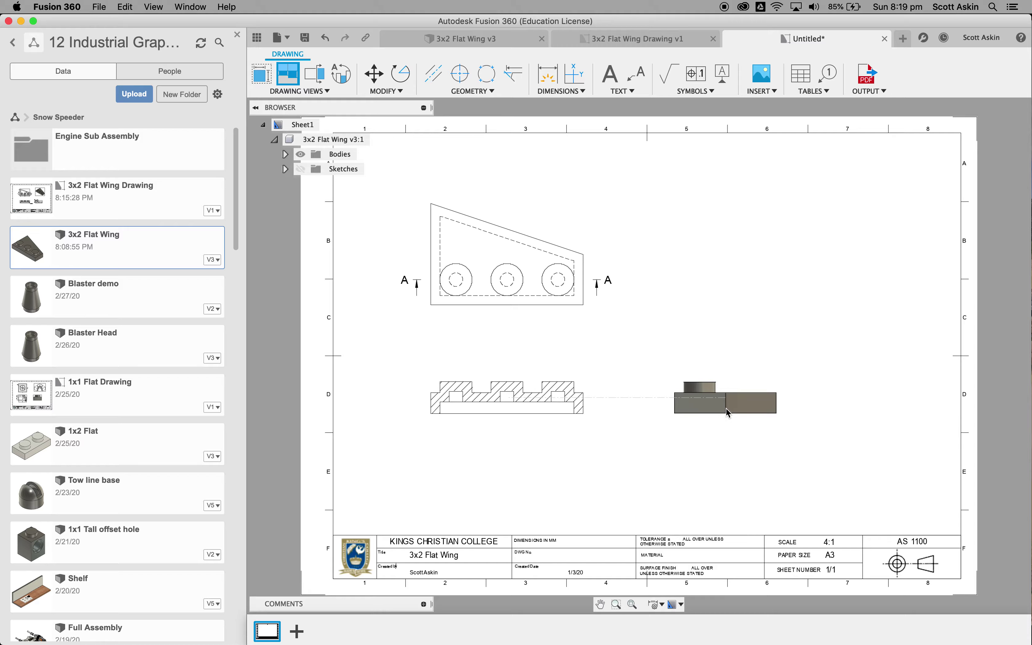
left_click(730, 415)
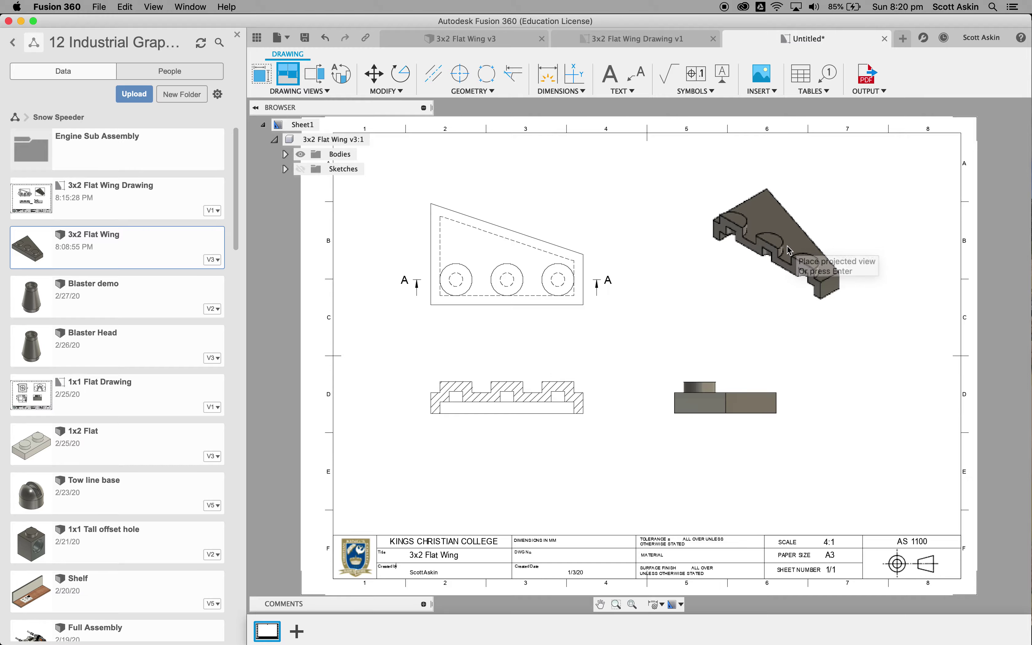
left_click(791, 251)
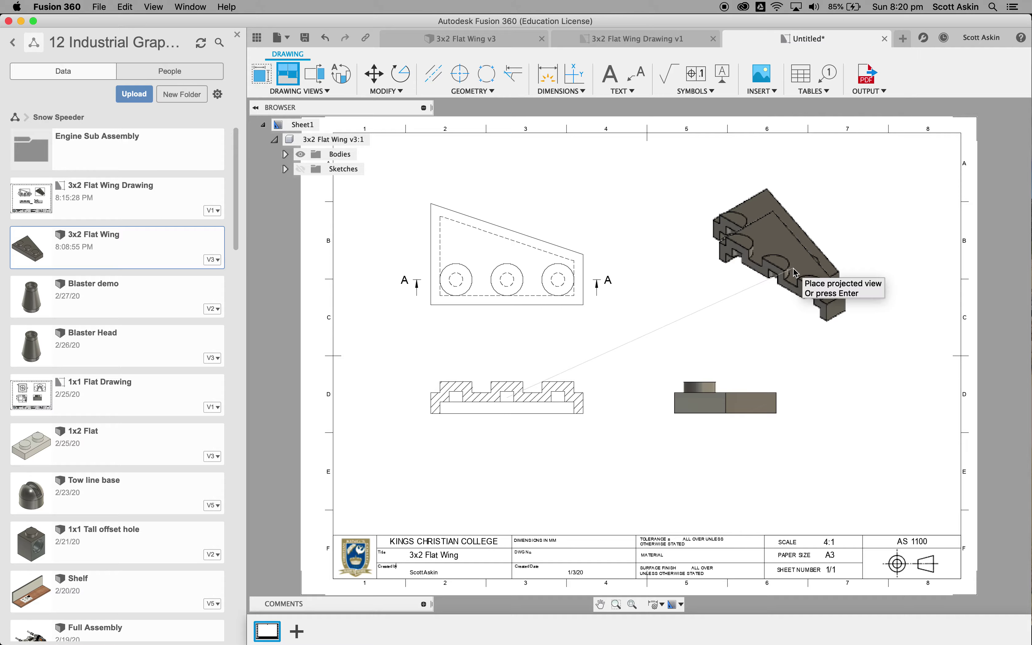
key("Return")
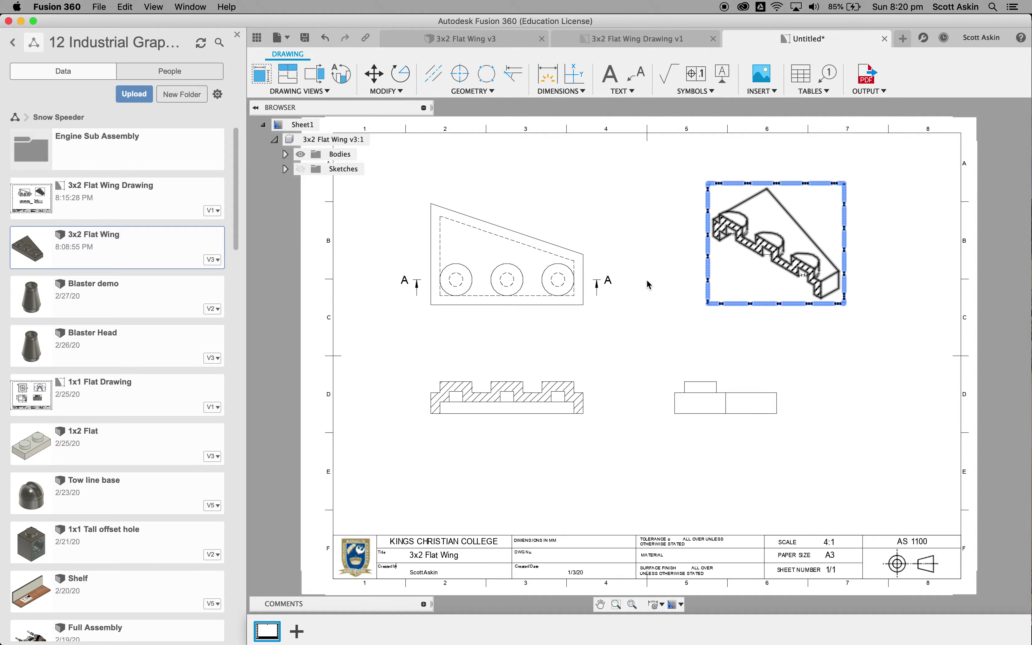
- Turn off the inherited cut for the isometric view and set its style to shaded
double_click(842, 252)
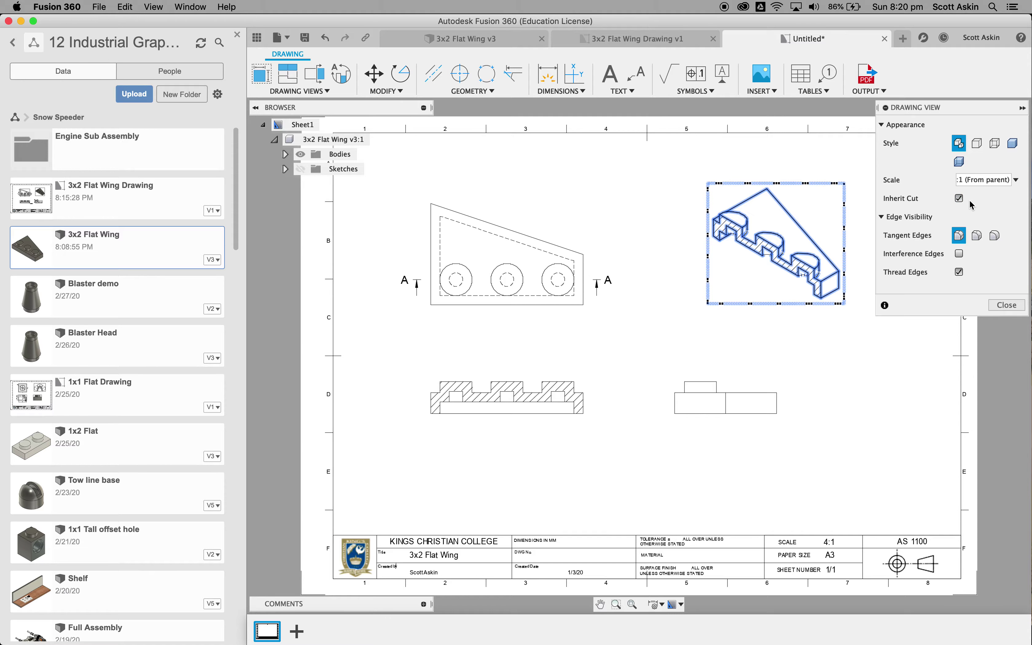
left_click(960, 198)
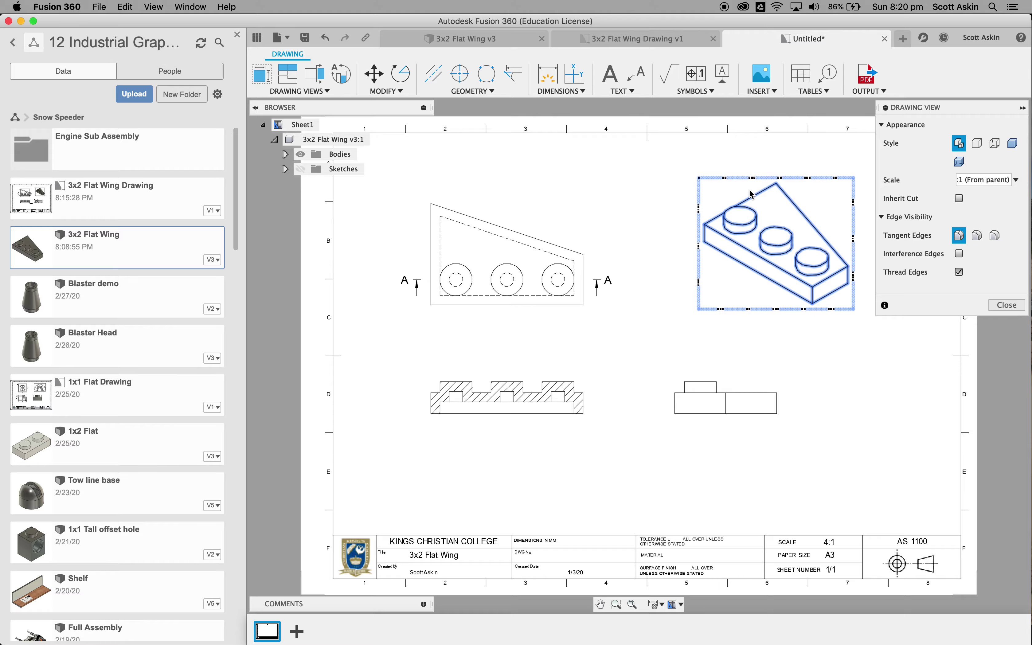
left_click(1016, 145)
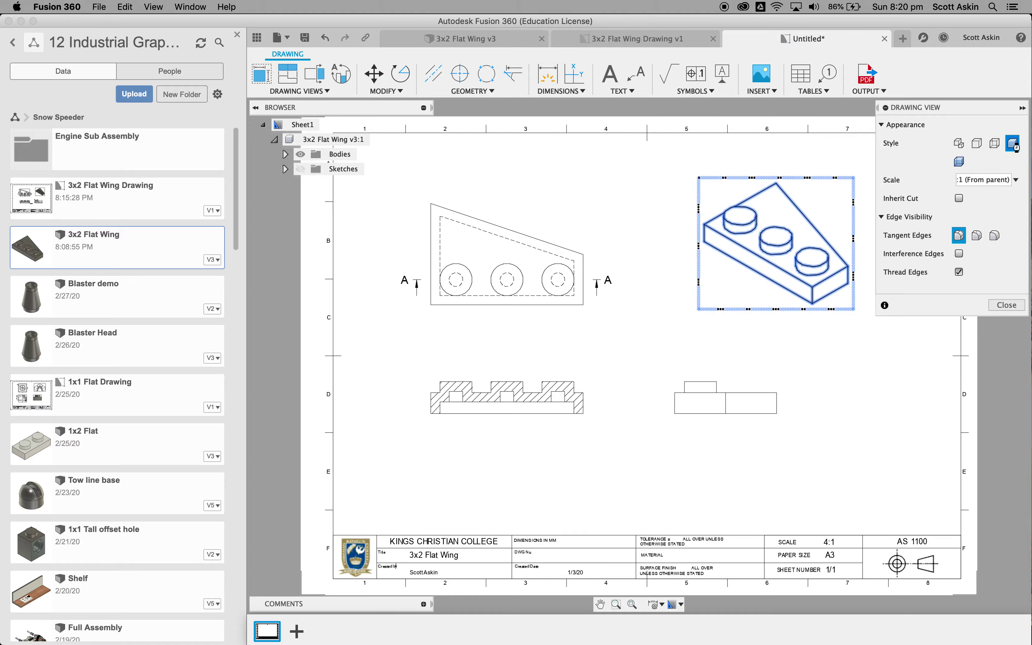
left_click(1007, 305)
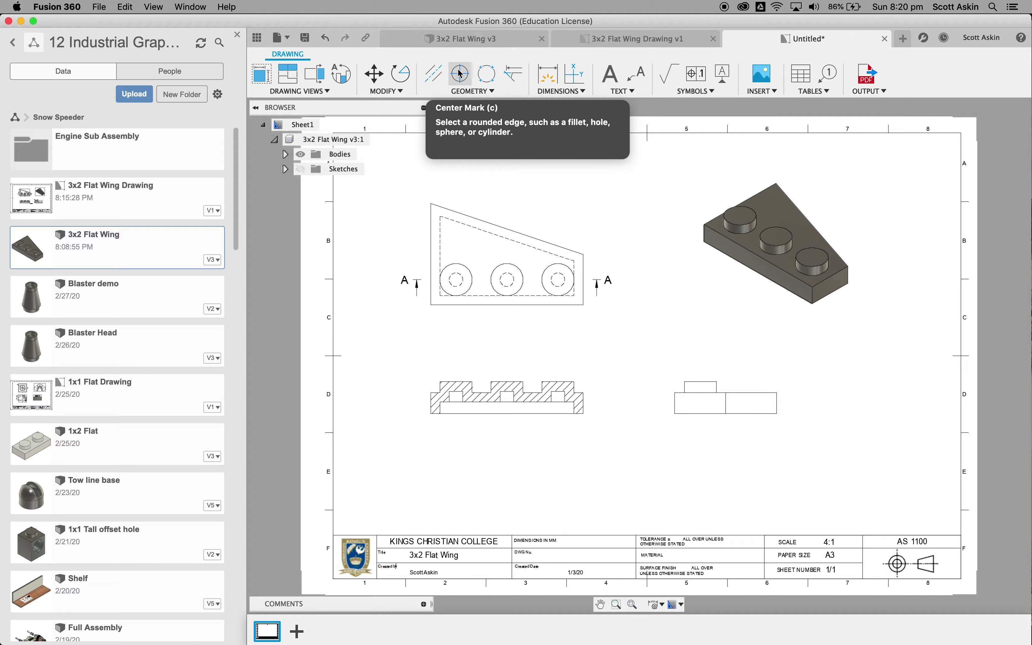
- Add centre marks to the three stud circles in the top view
left_click(463, 79)
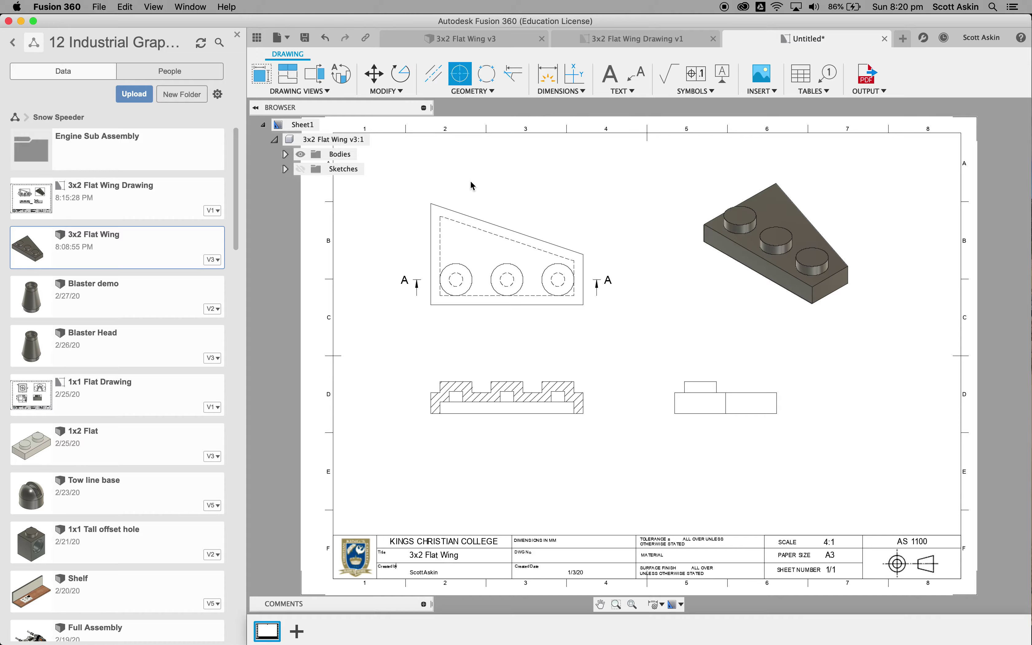
left_click(472, 271)
left_click(495, 269)
left_click(547, 272)
- Add vertical centrelines through the three studs in the section view
left_click(434, 75)
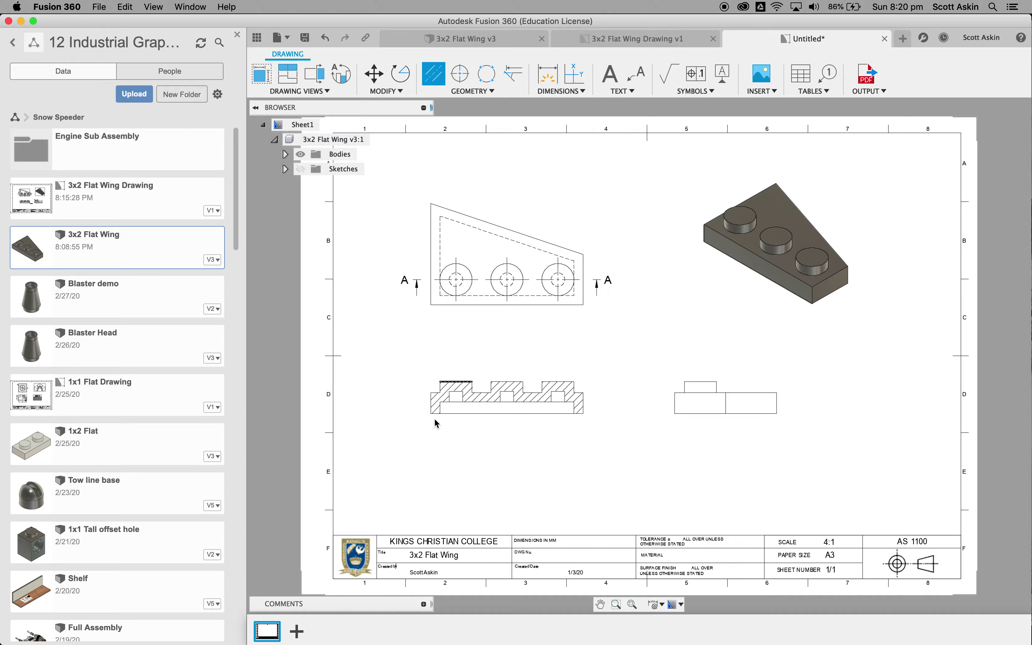
scroll(452, 398, "up", 4)
scroll(453, 400, "up", 2)
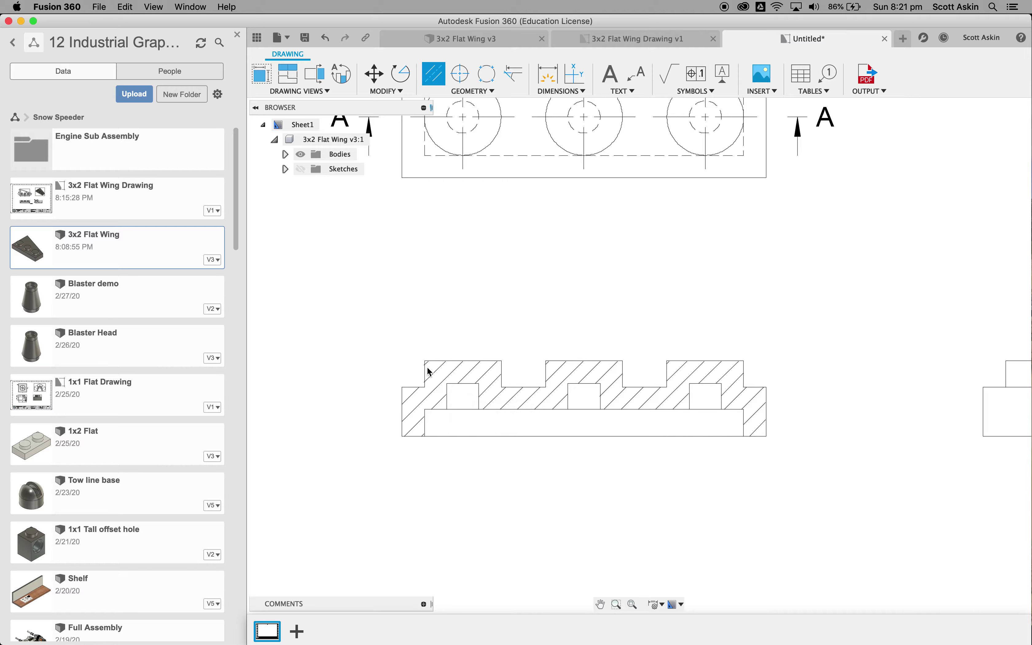
left_click(504, 375)
left_click(623, 374)
left_click(667, 374)
left_click(744, 374)
- Add a vertical centreline through the stud in the side view
scroll(390, 376, "down", 5)
scroll(639, 364, "up", 3)
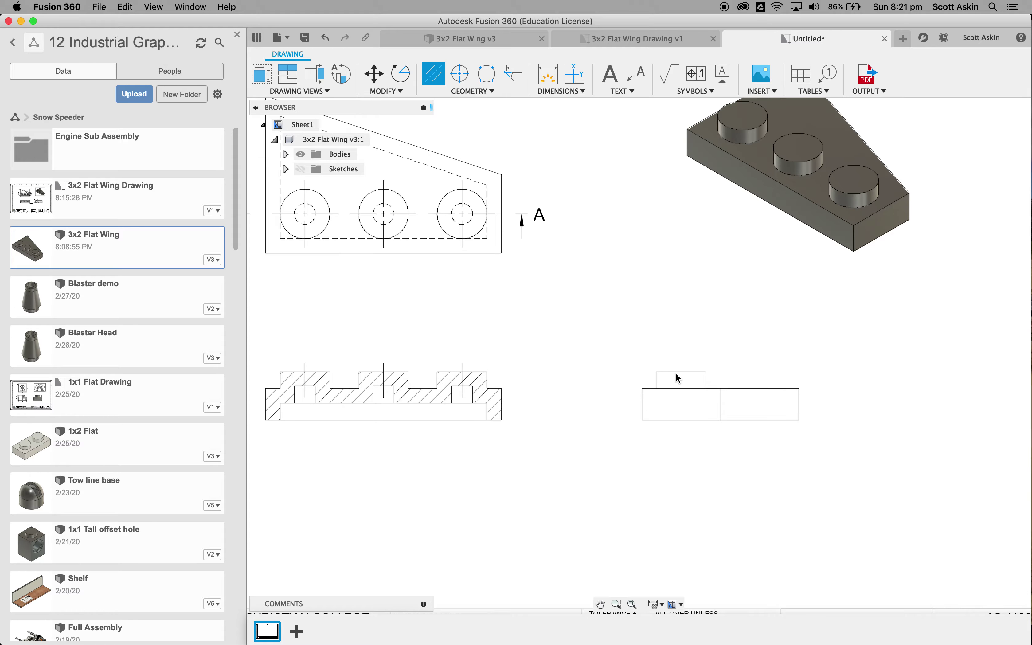
left_click(657, 384)
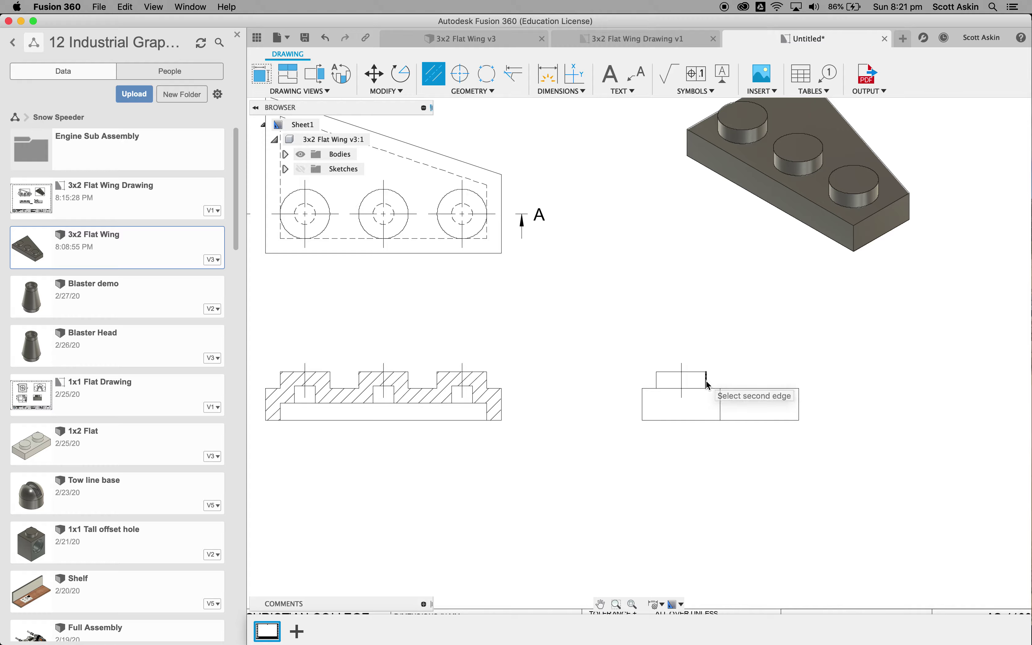
left_click(706, 381)
scroll(681, 427, "down", 5)
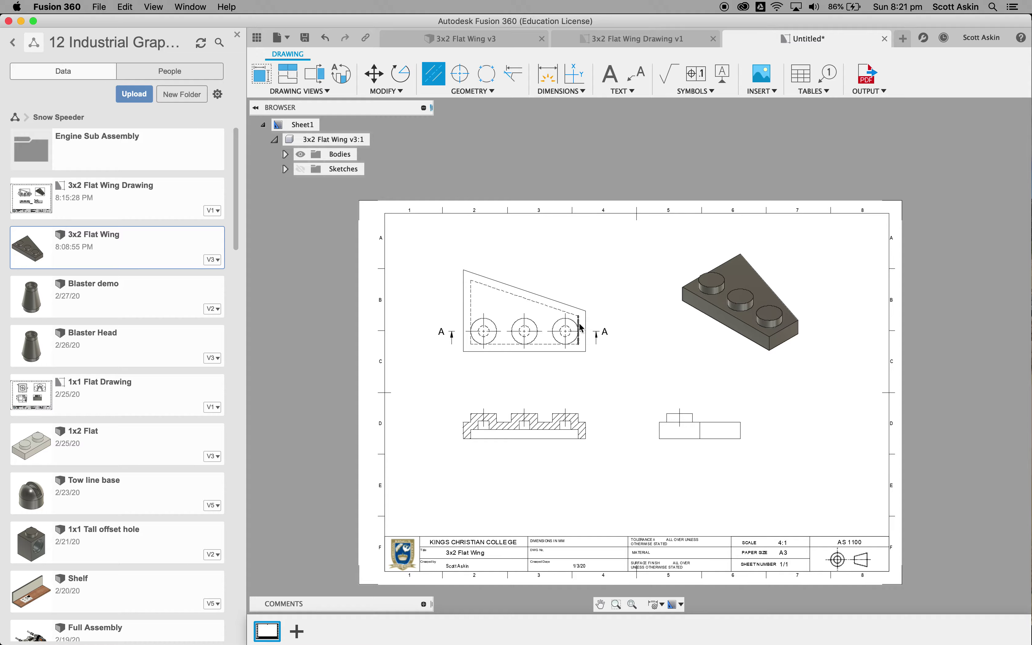
left_click(563, 438)
- Dimension the top view's overall width below its lower edge and its tall vertical edge to the left
scroll(568, 468, "up", 2)
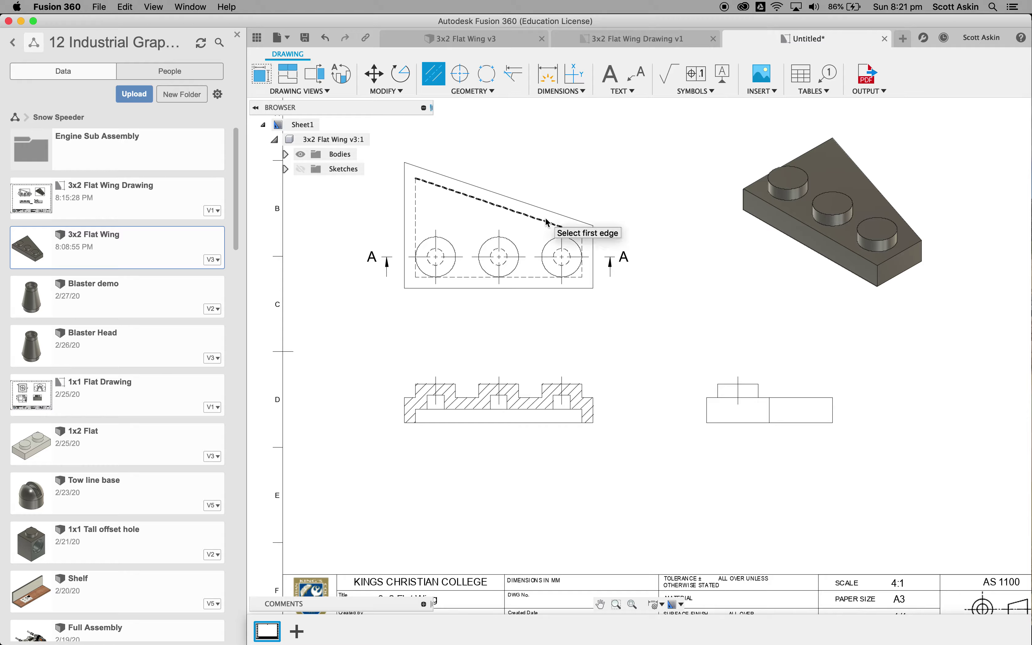
left_click(551, 75)
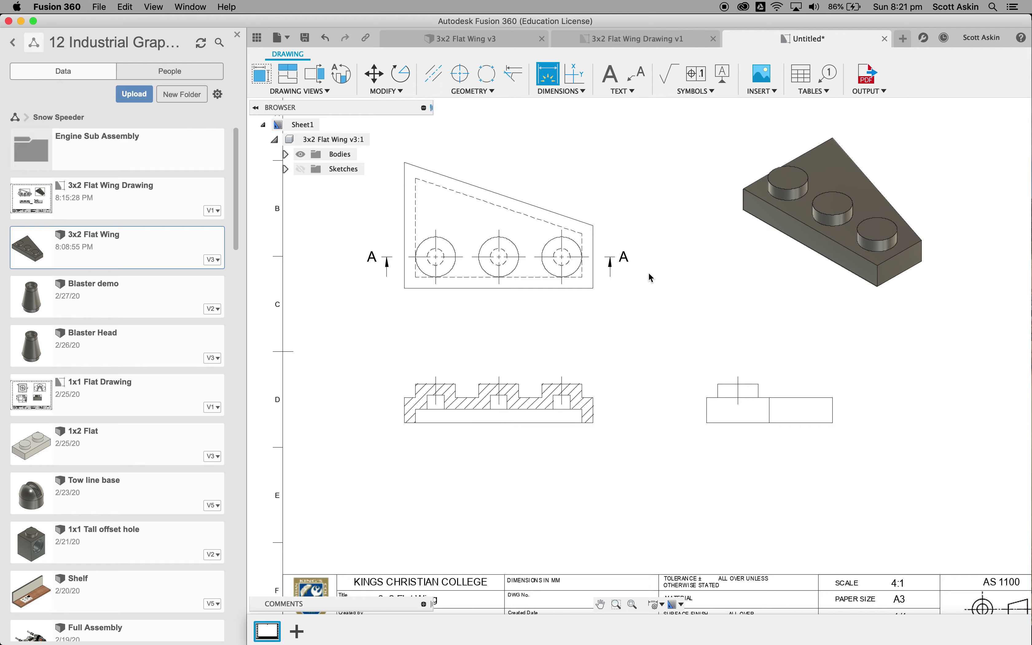
left_click(513, 288)
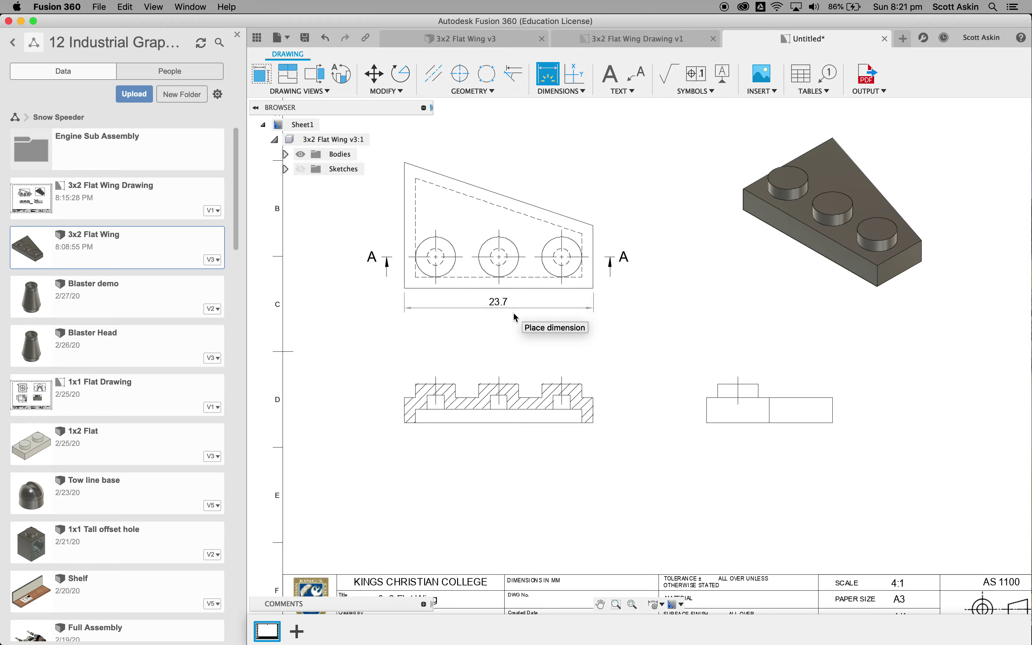
left_click(513, 314)
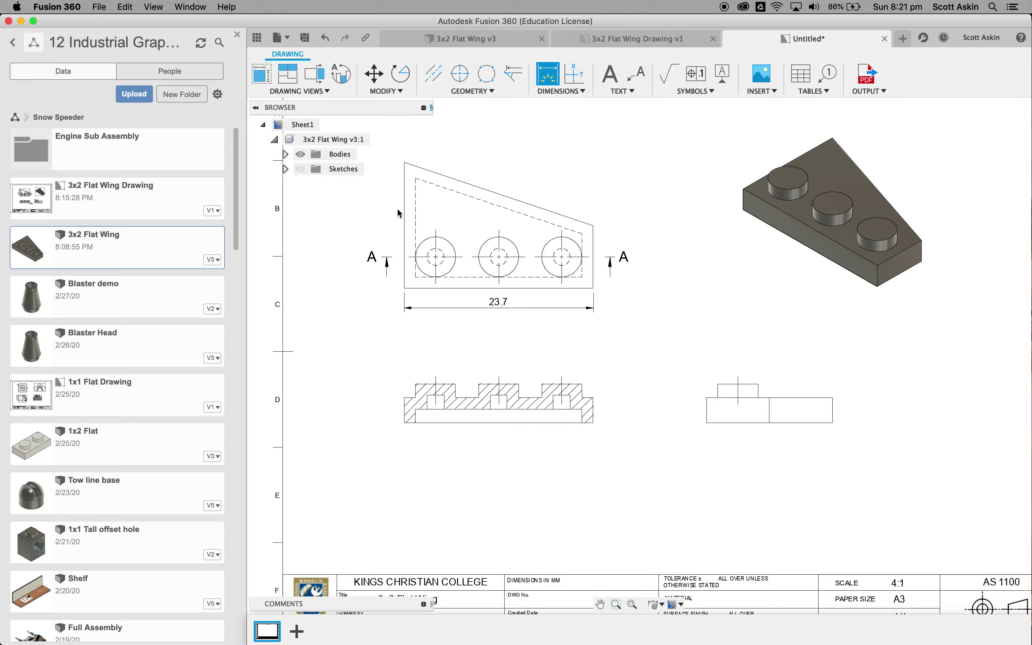
left_click(406, 213)
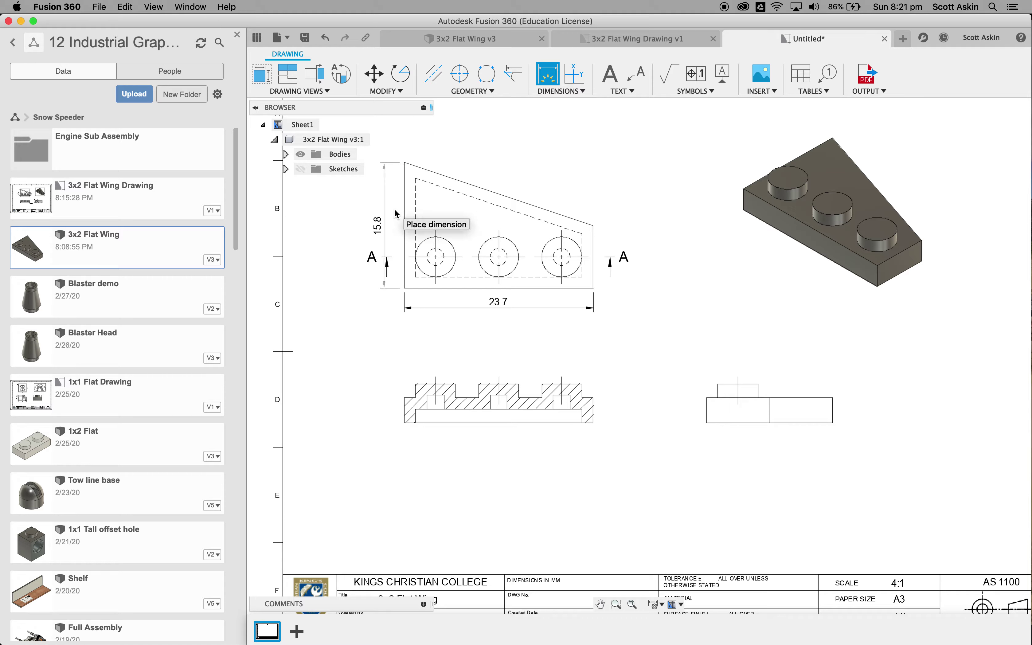
scroll(394, 209, "up", 3)
left_click(380, 212)
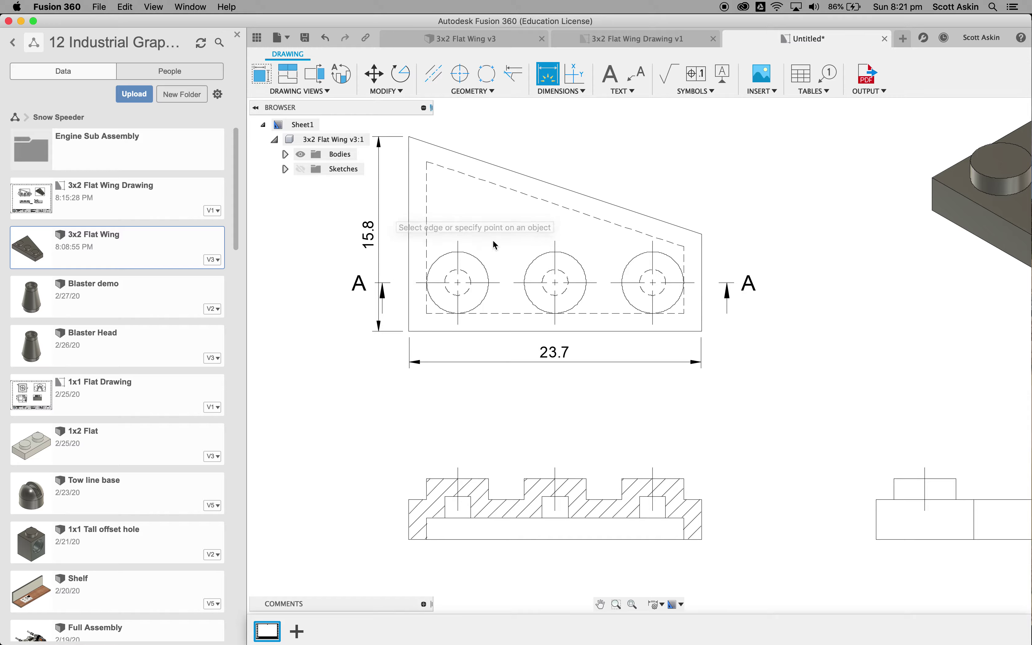
- Dimension the short vertical edge of the top view, placing the dimension outside the outline on its right
left_click(702, 267)
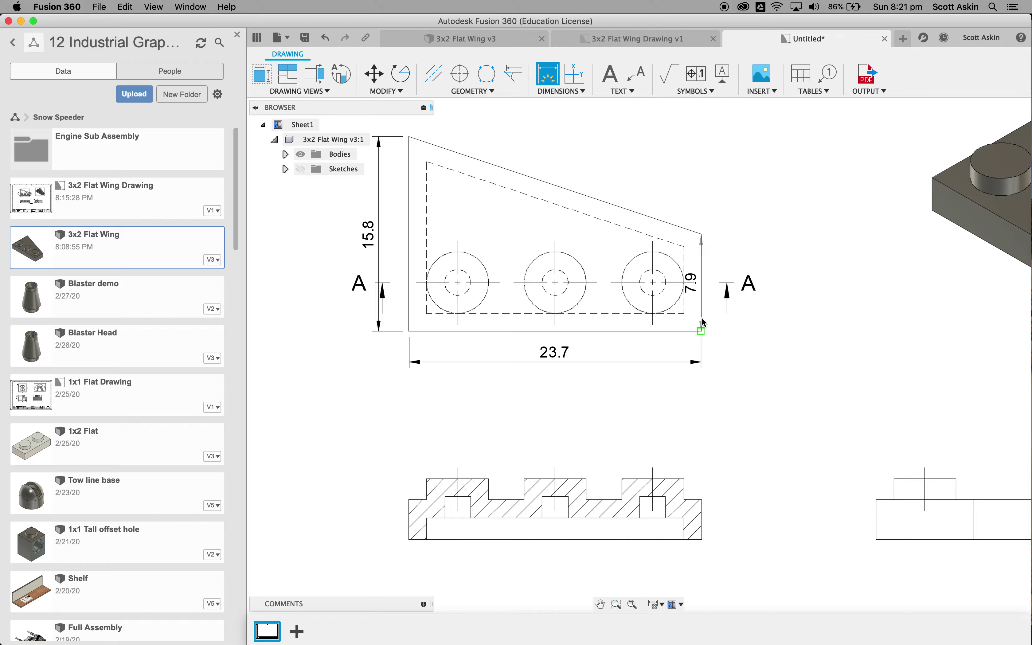
left_click(726, 281)
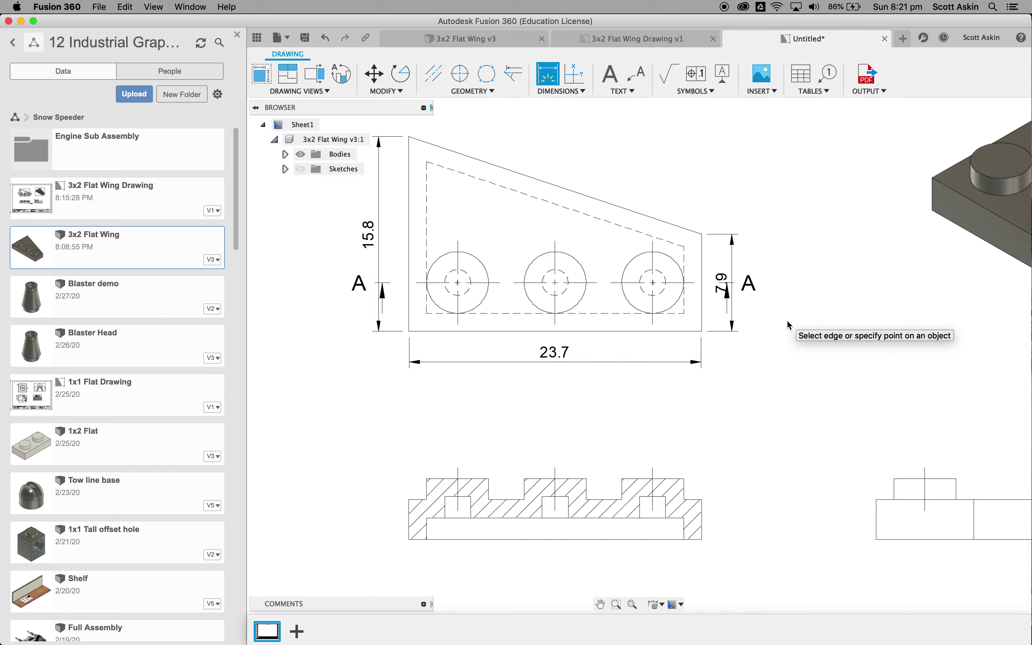
key("Escape")
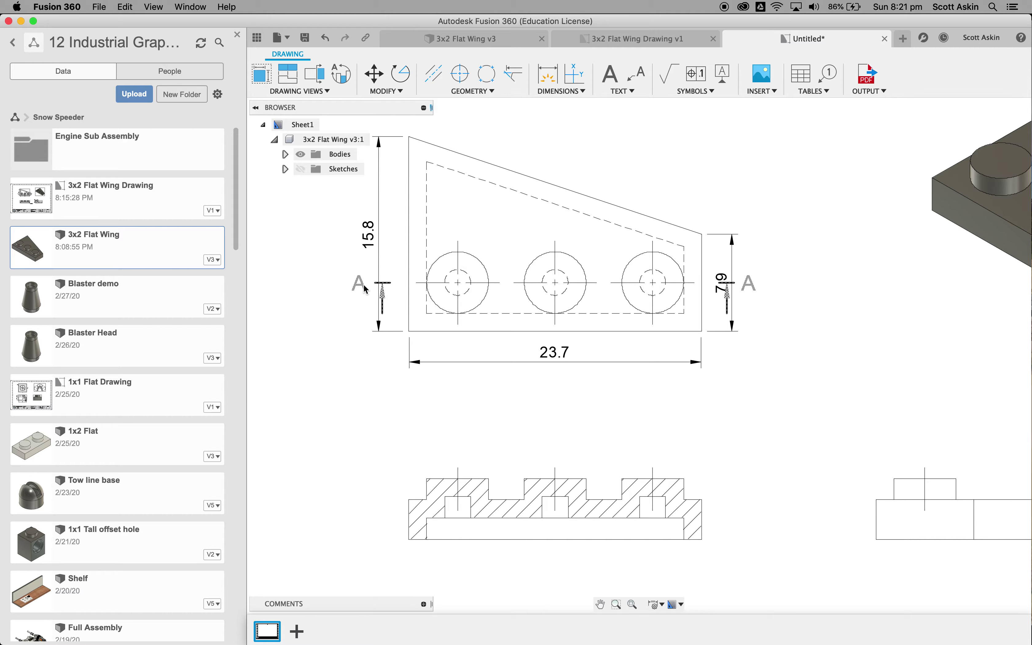
- Move both section A arrows outward in the top view, clear of the two vertical dimensions
left_click(386, 288)
left_click_drag(383, 283, 359, 283)
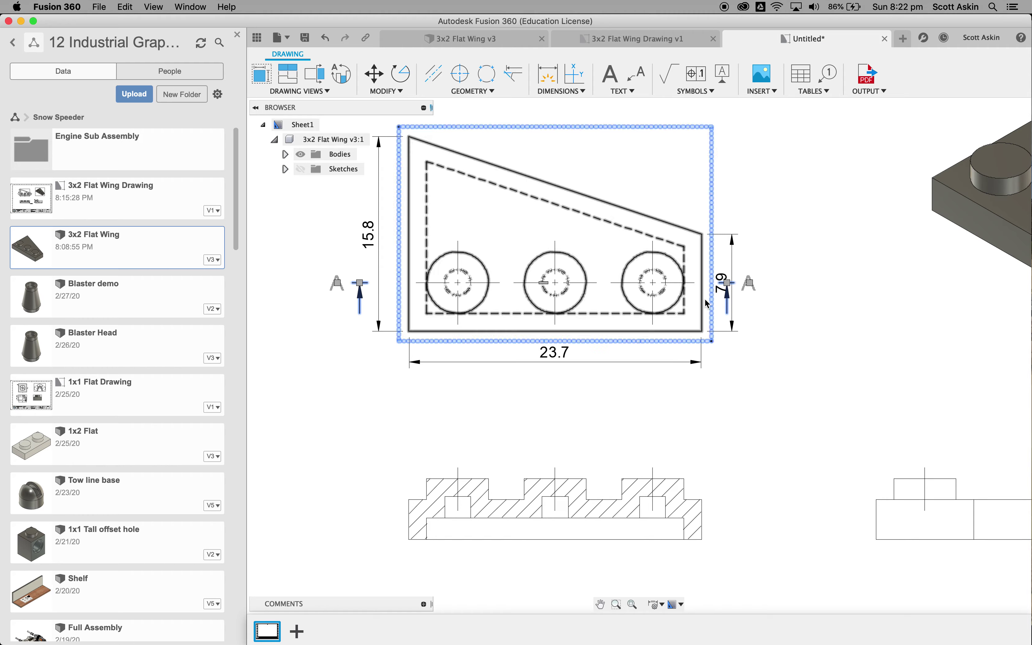
left_click_drag(727, 282, 751, 284)
left_click(778, 395)
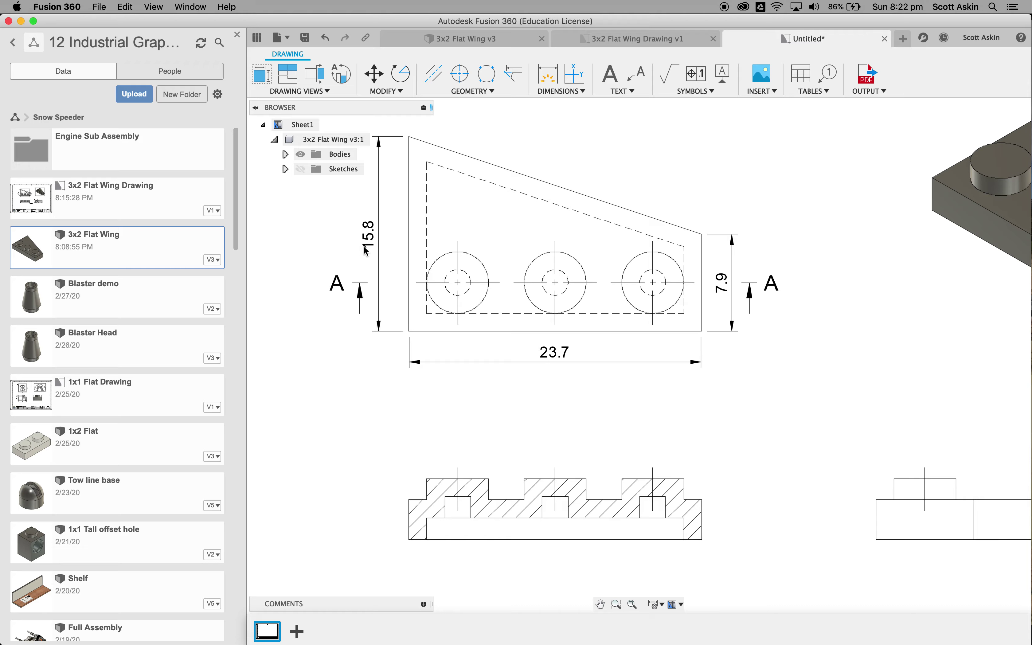
- Dimension the base height at the left edge of the side view
scroll(377, 235, "down", 3)
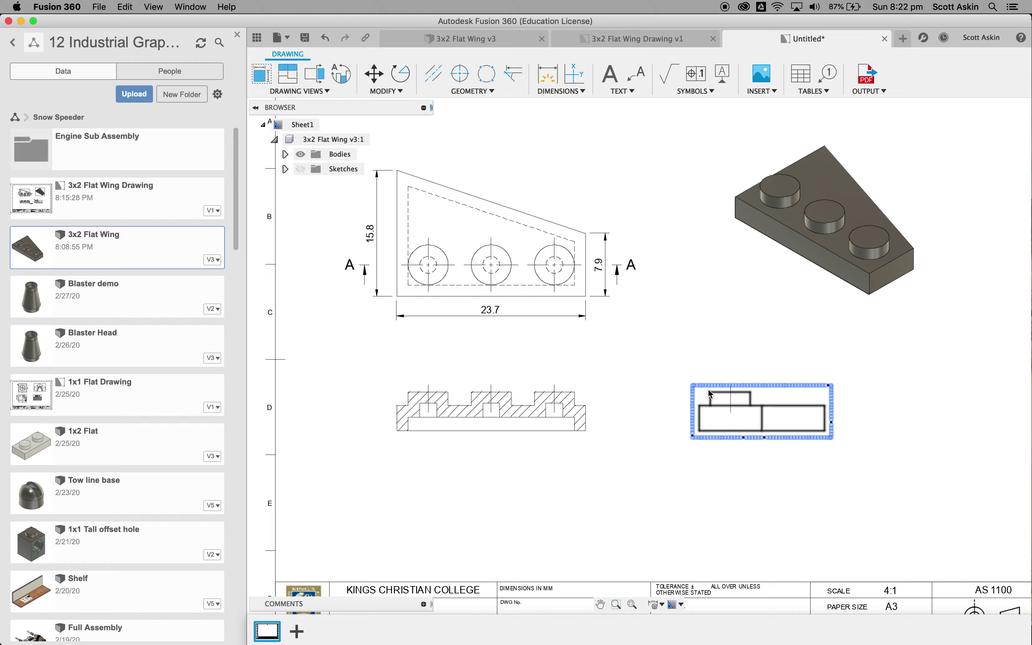
left_click(544, 78)
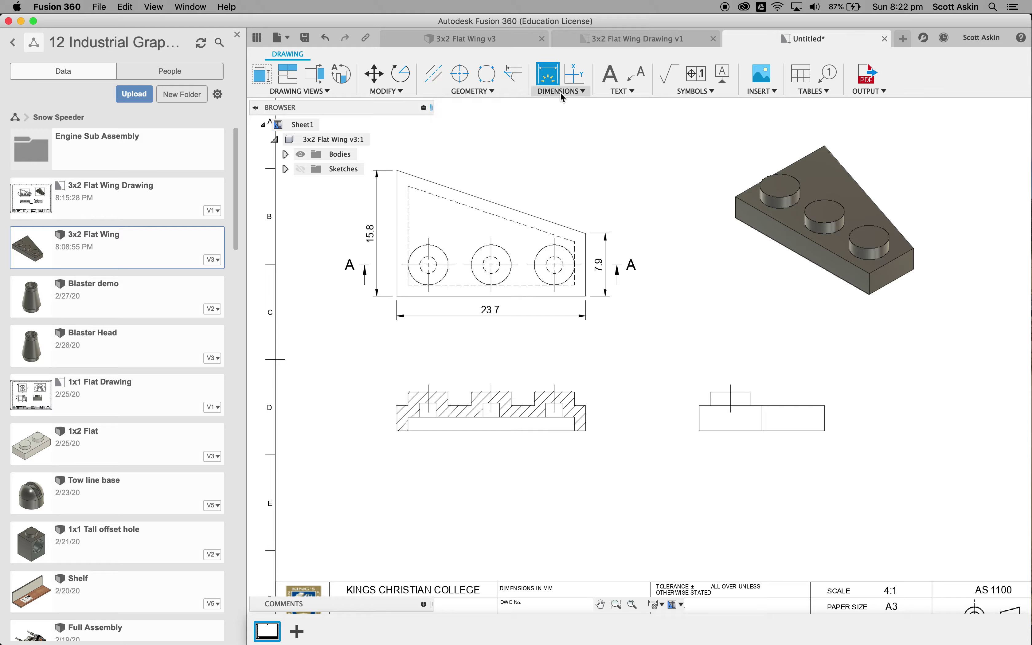
left_click(702, 420)
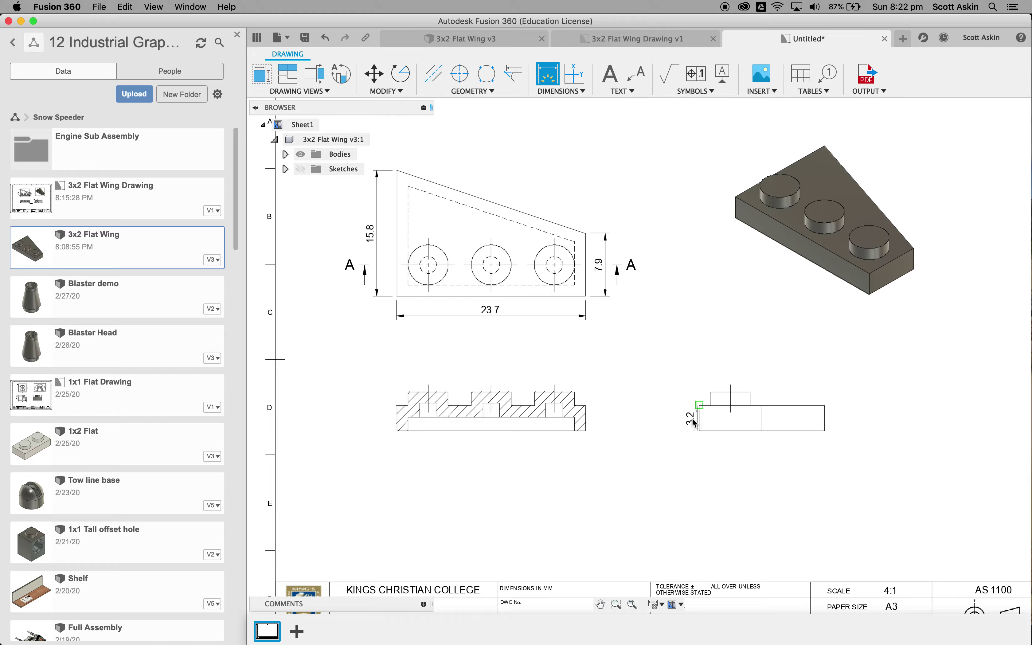
left_click(683, 416)
- Try dimensioning the stud's height in the side view from its vertical edge, and undo that dimension
scroll(727, 398, "up", 5)
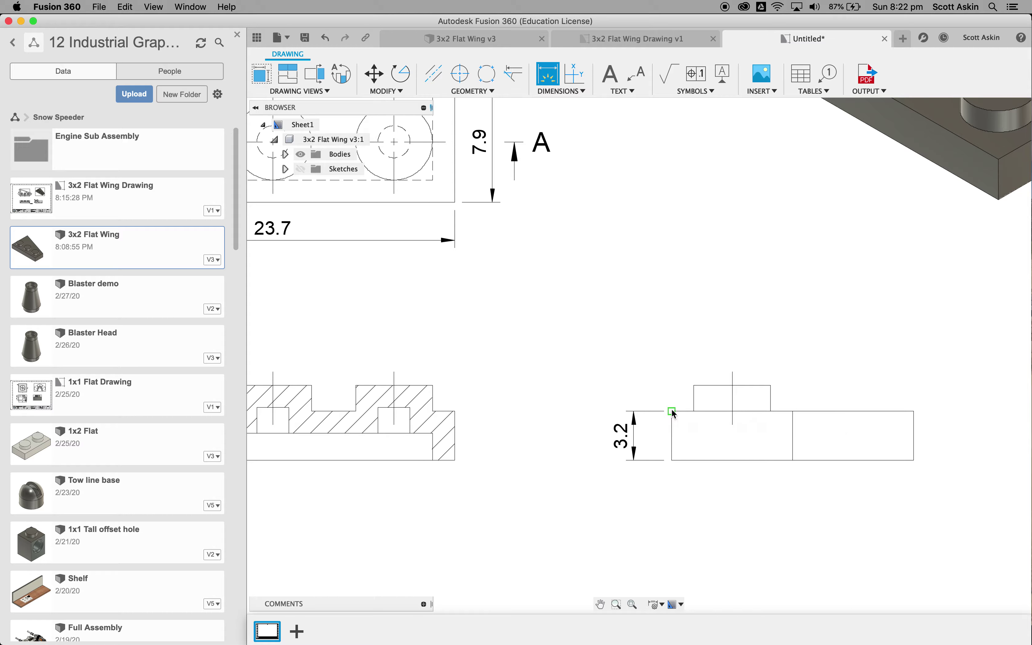
left_click(695, 399)
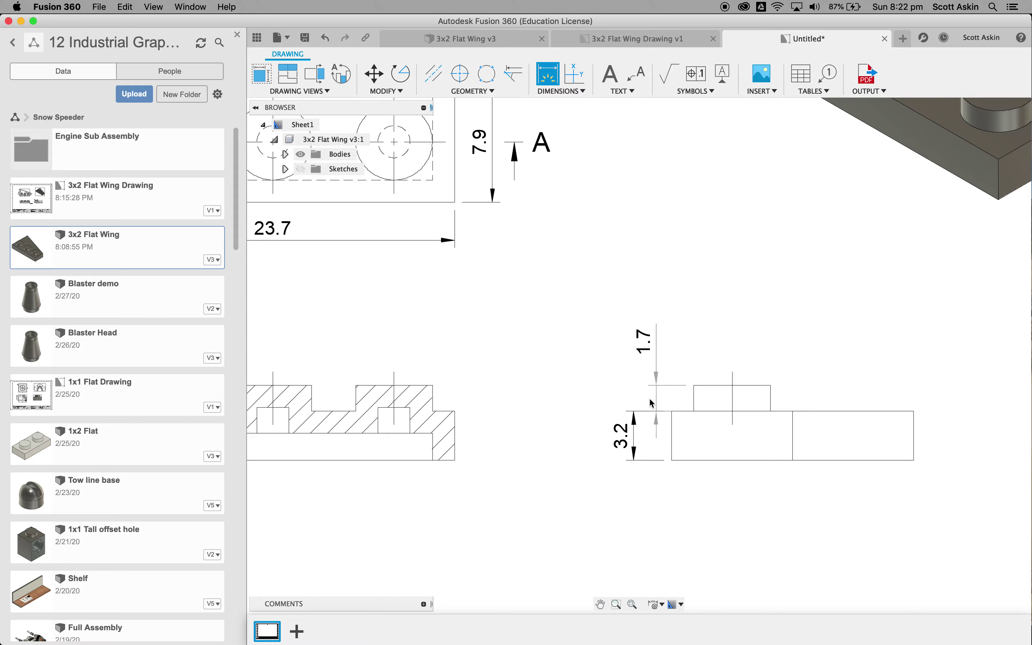
left_click(634, 398)
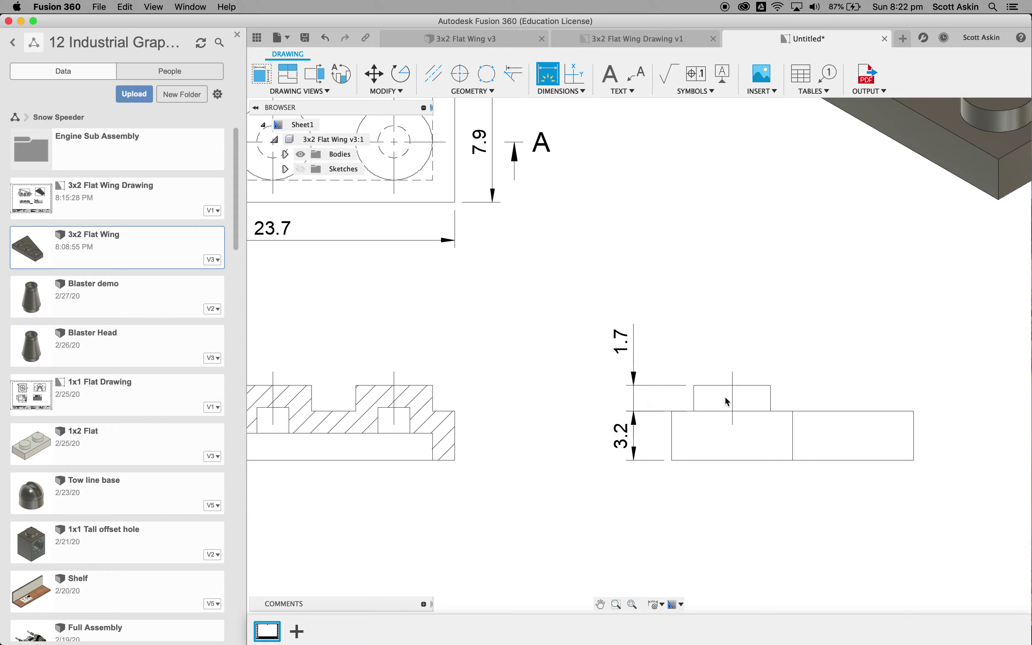
scroll(685, 415, "up", 5)
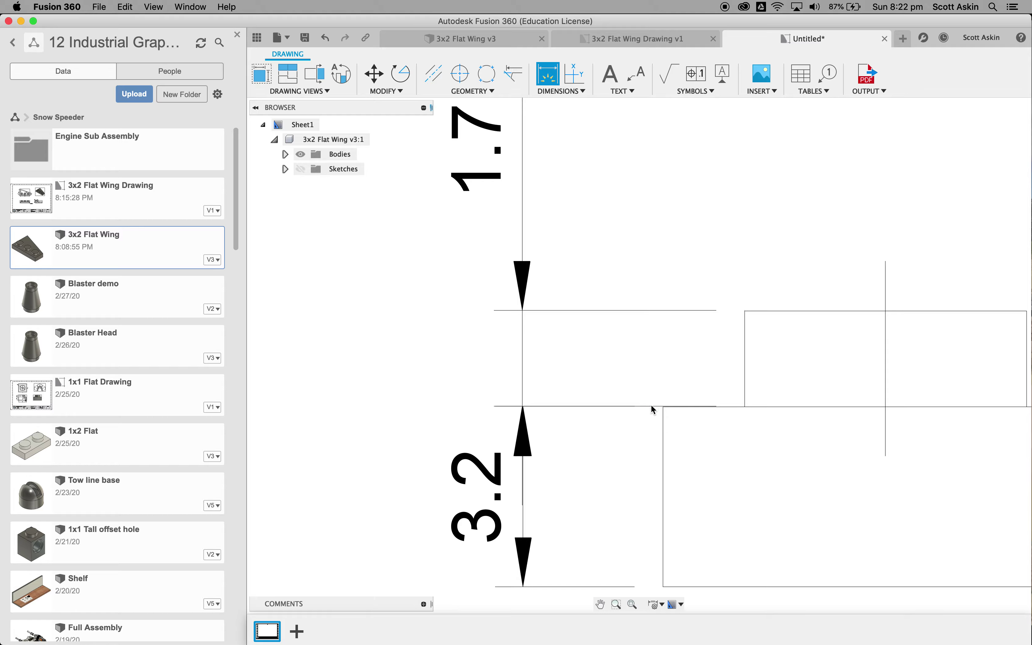
scroll(684, 407, "down", 5)
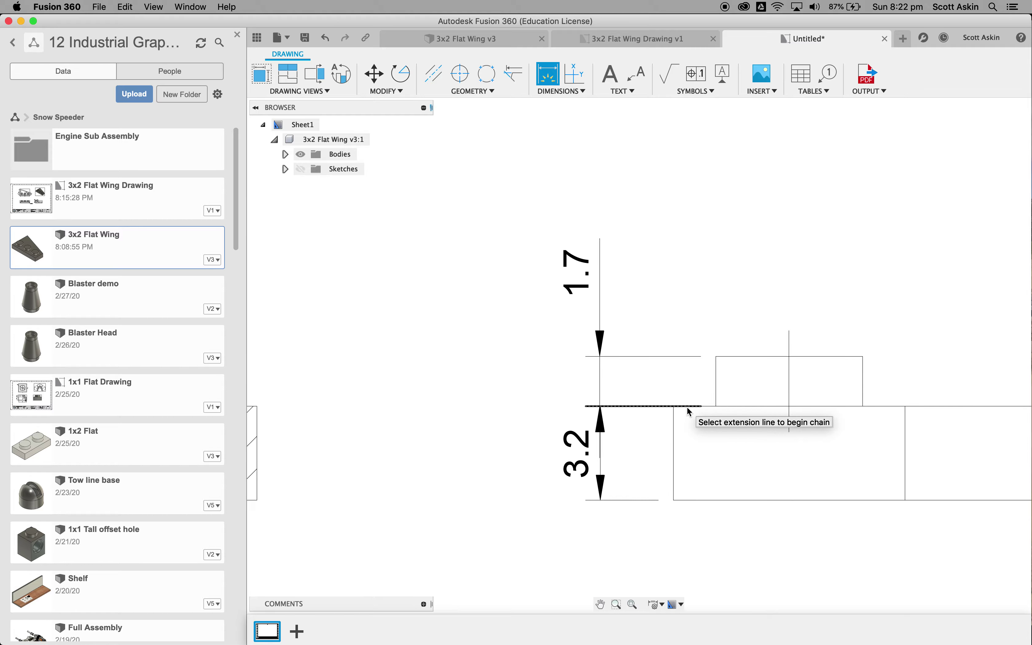
left_click(326, 39)
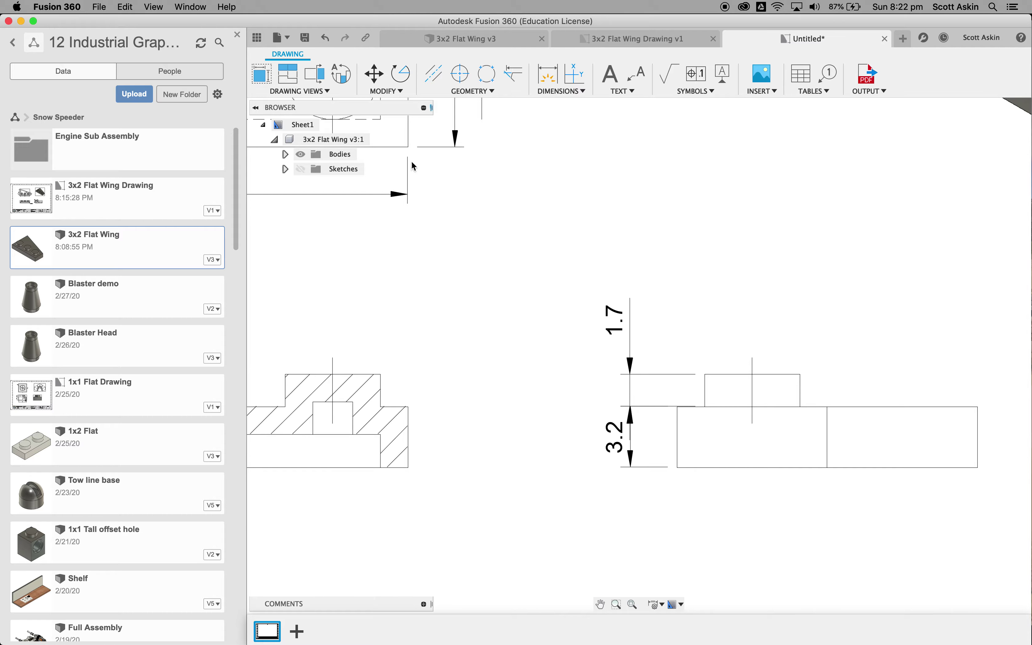
left_click(325, 38)
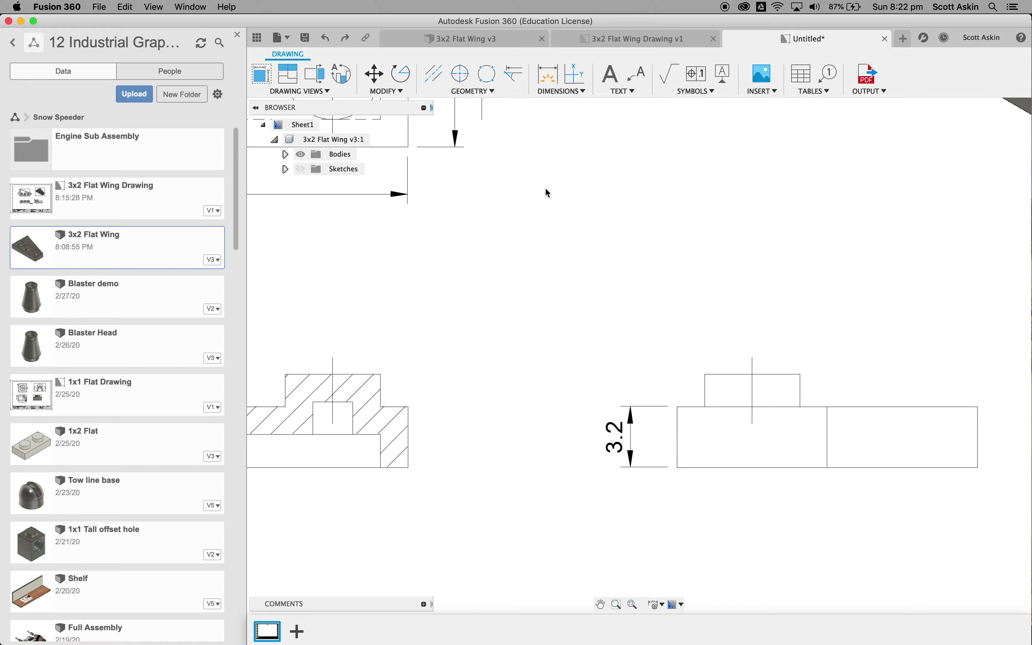
- Dimension the stud's height in the side view from the base's upper-left corner to the stud's, aligned with the base height dimension
left_click(549, 74)
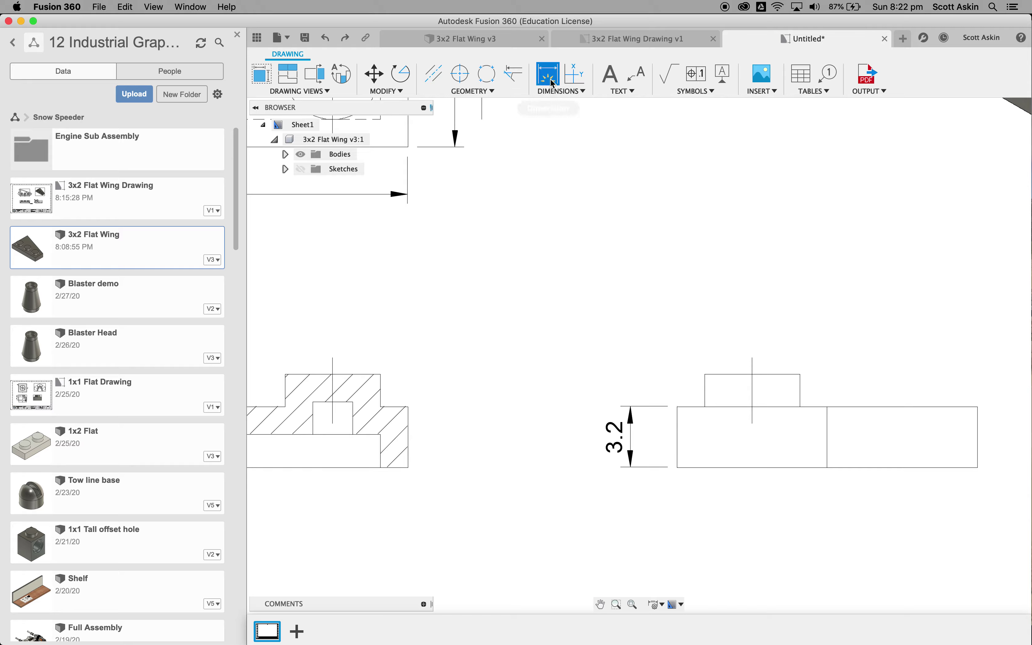
left_click(679, 408)
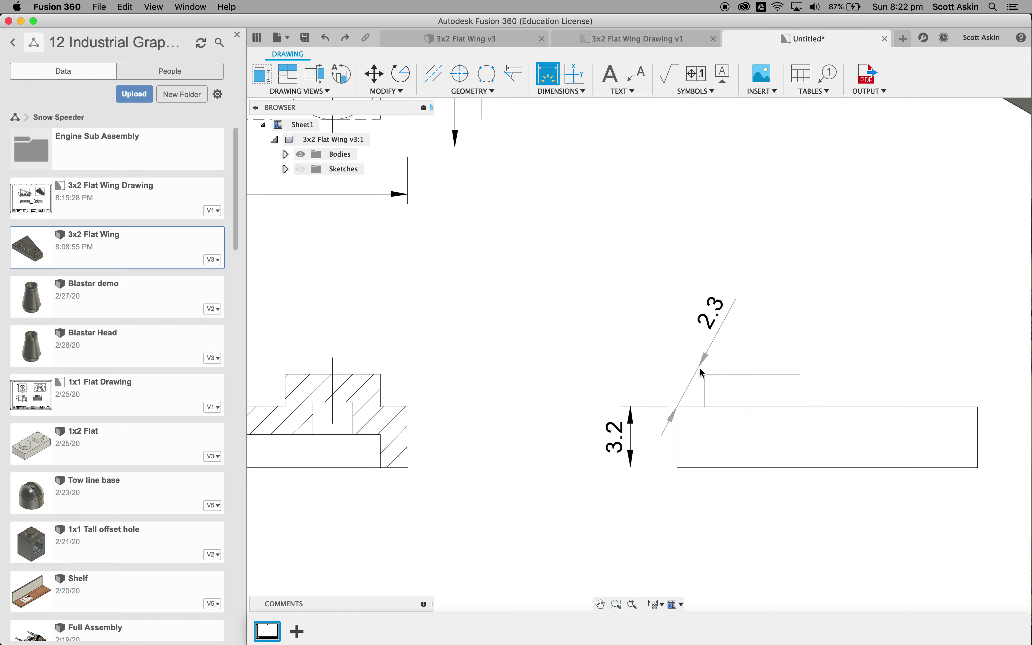
left_click(706, 379)
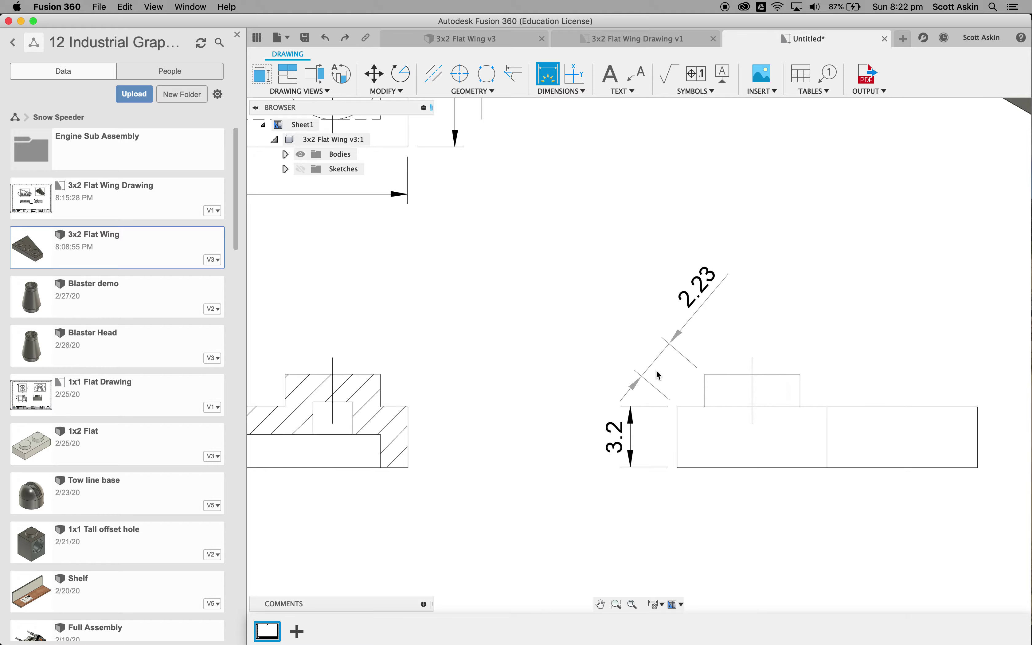
key("Escape")
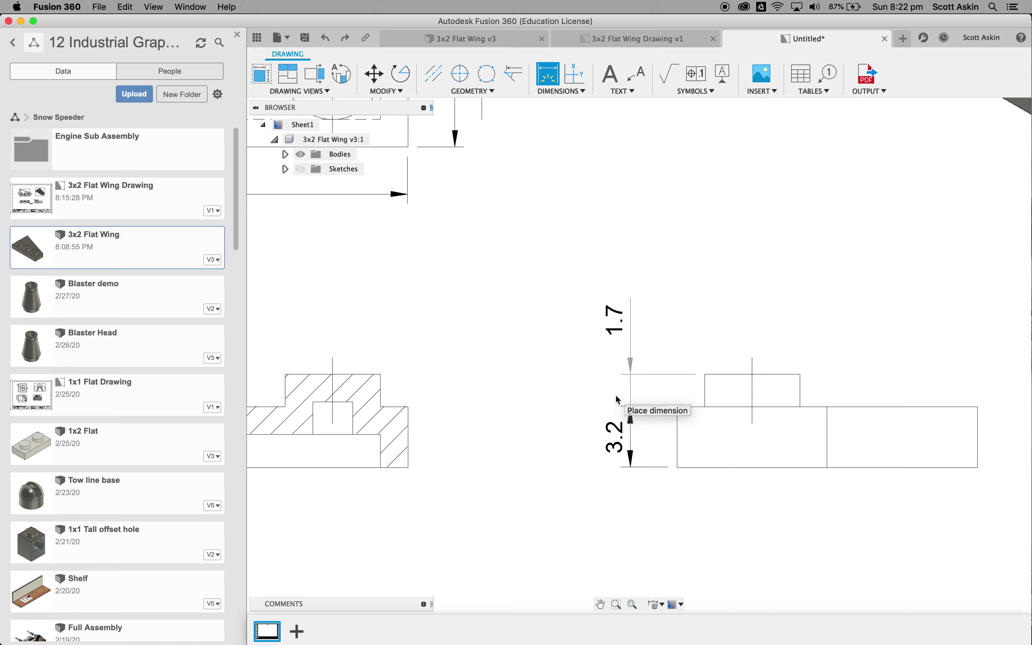
left_click(619, 398)
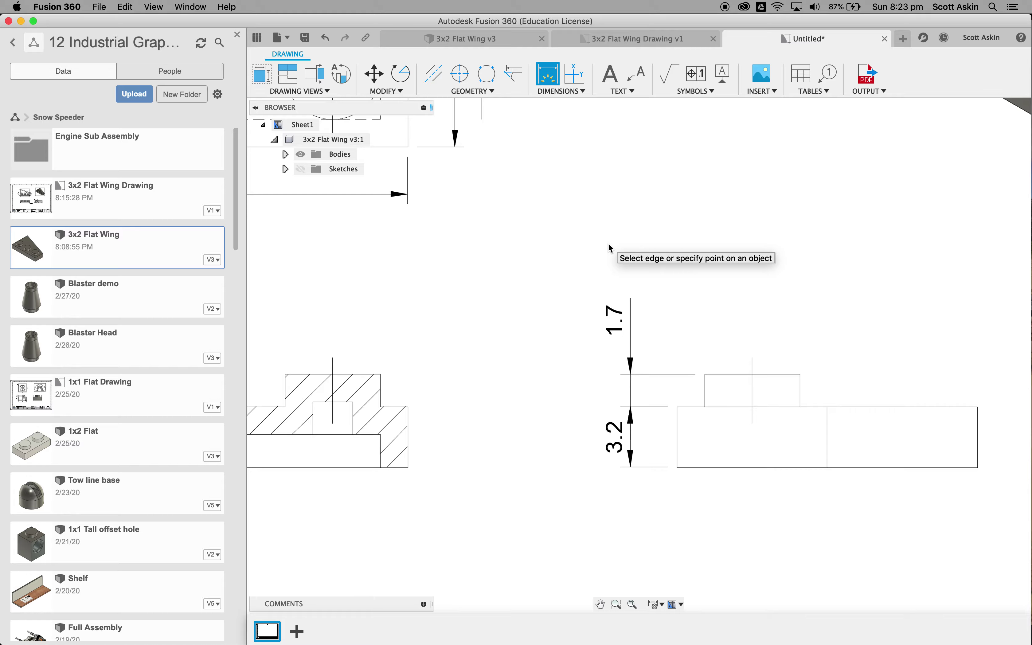
key("Escape")
- Try to reposition the stud height dimension's text in the side view
left_click(633, 340)
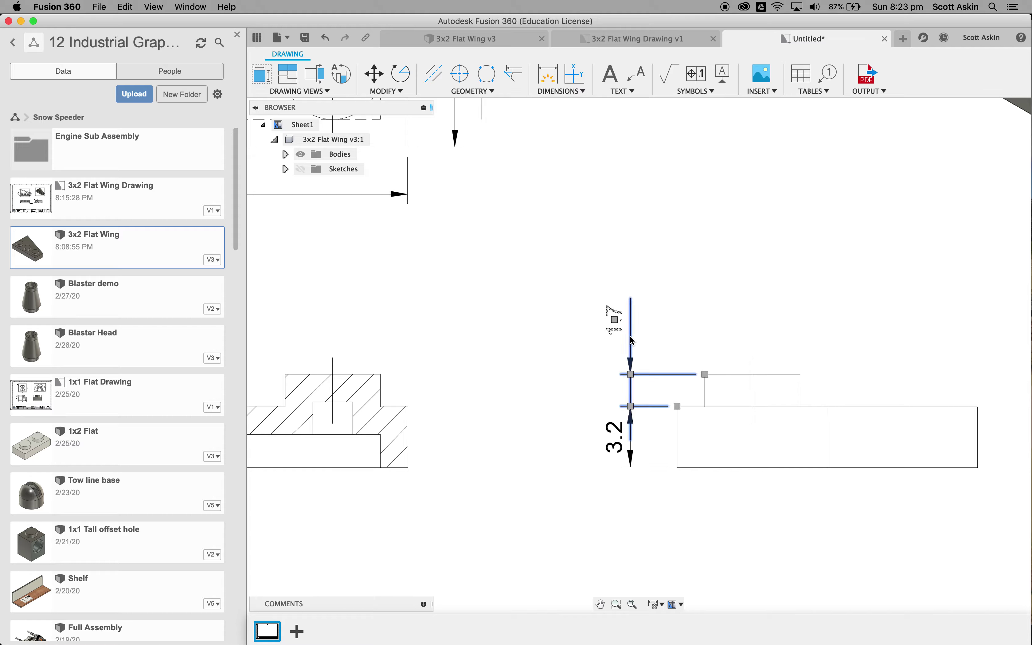
left_click_drag(618, 323, 635, 346)
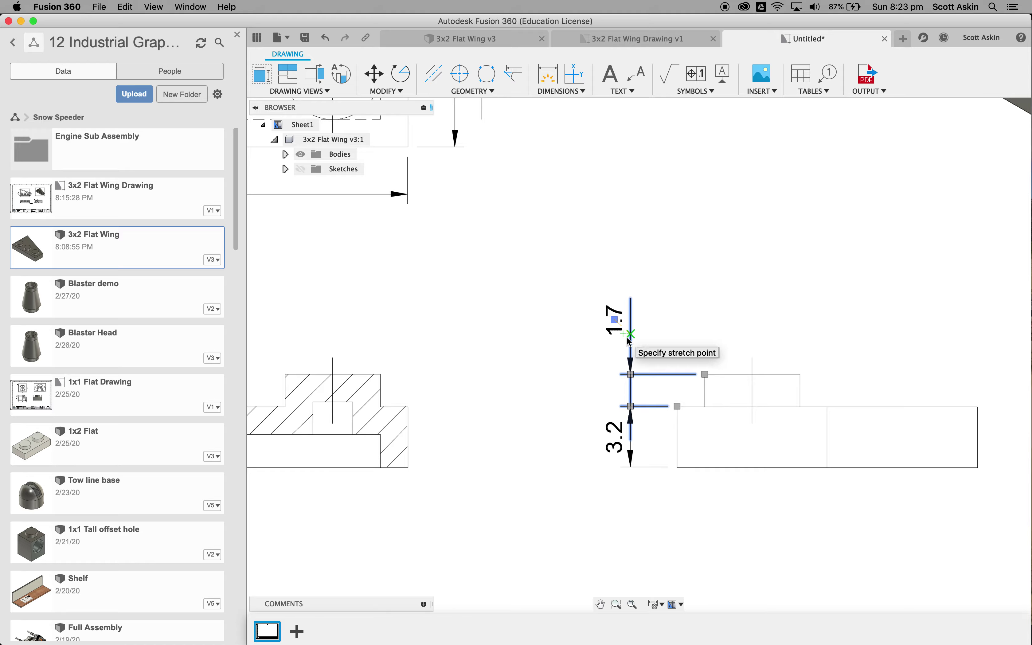
left_click(632, 342)
left_click(659, 346)
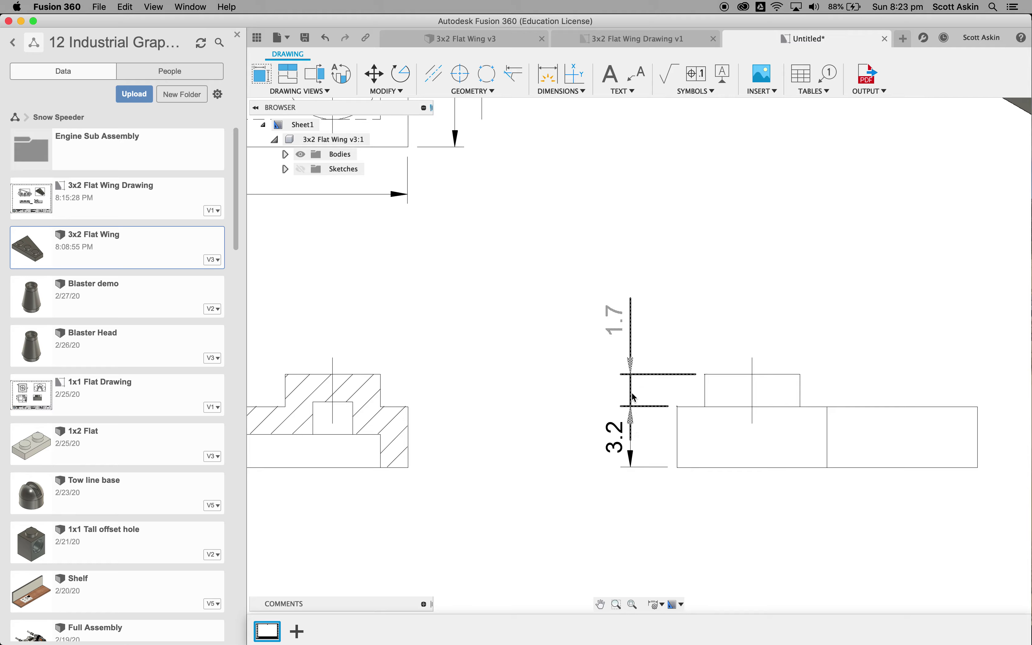
- Set the side view's style to show visible and hidden edges
scroll(495, 388, "down", 3)
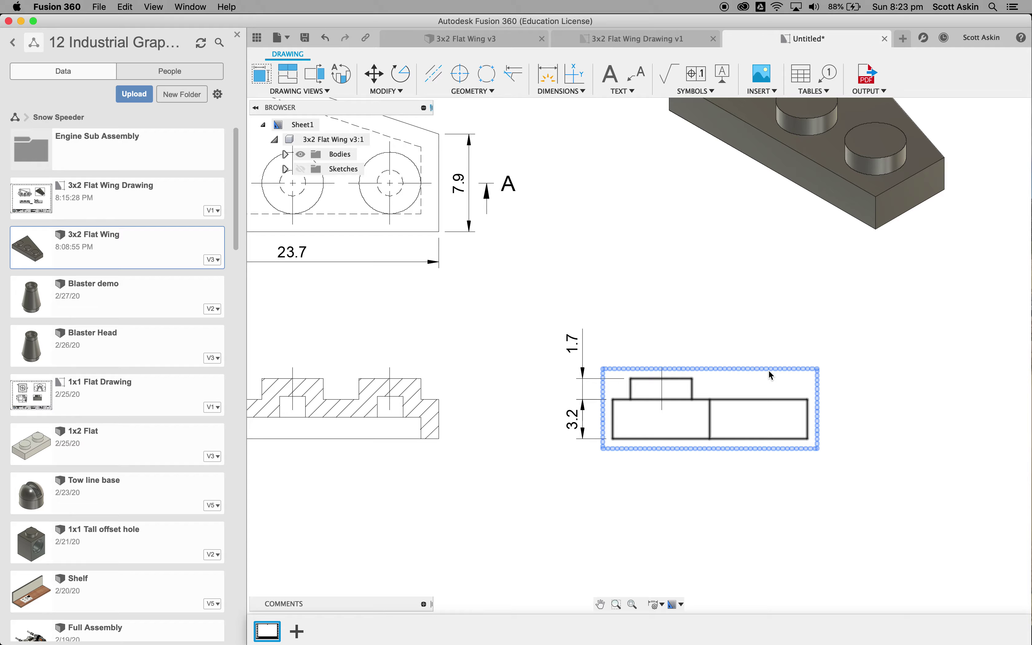
double_click(783, 374)
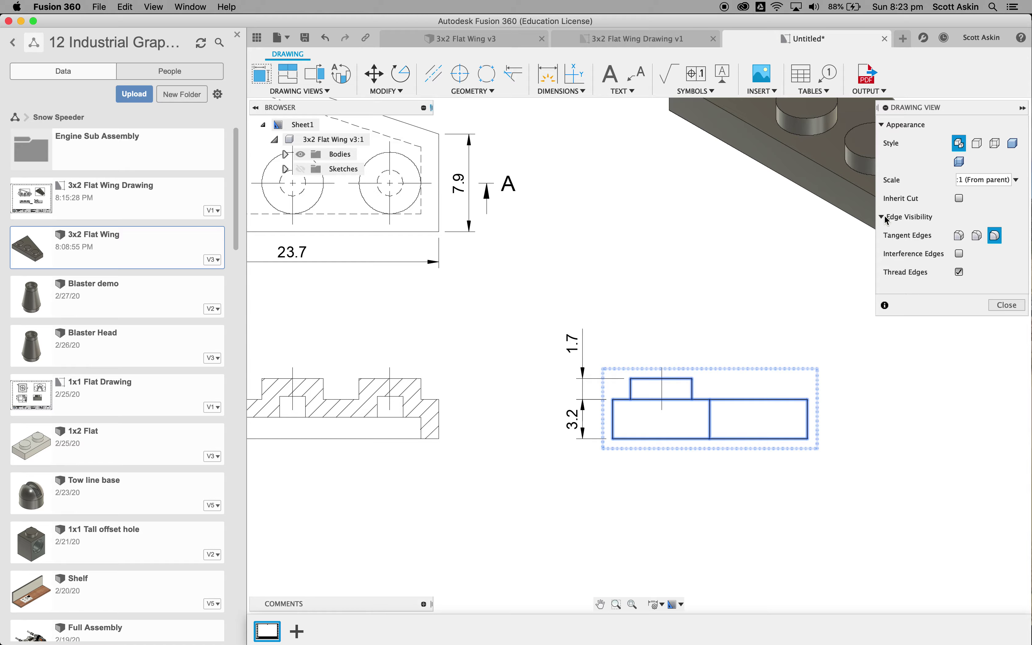
left_click(995, 144)
left_click(1007, 305)
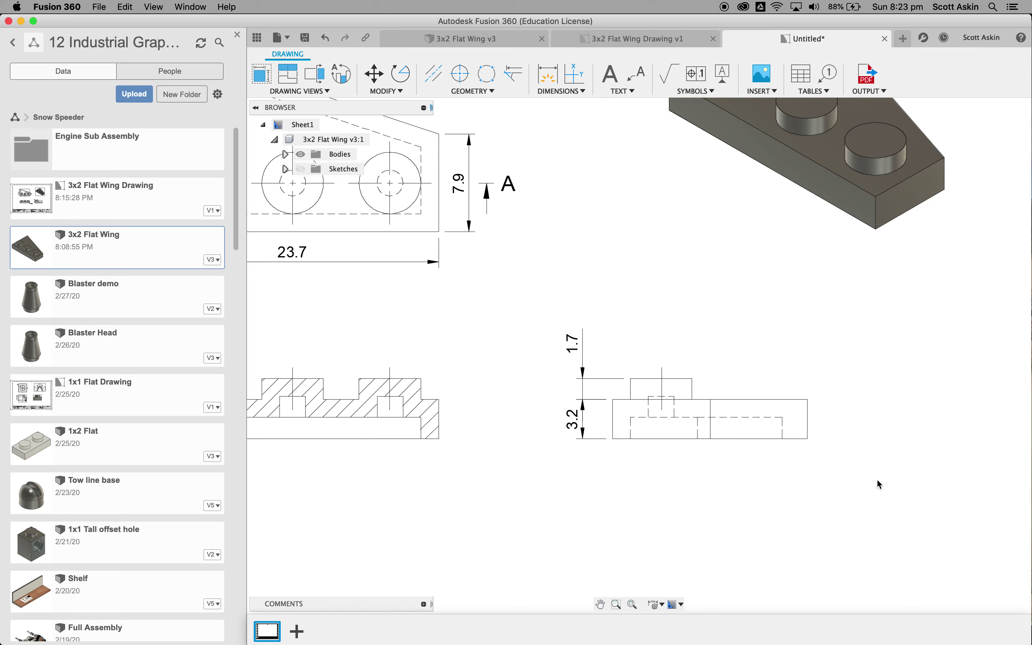
scroll(870, 495, "down", 5)
left_click(763, 353)
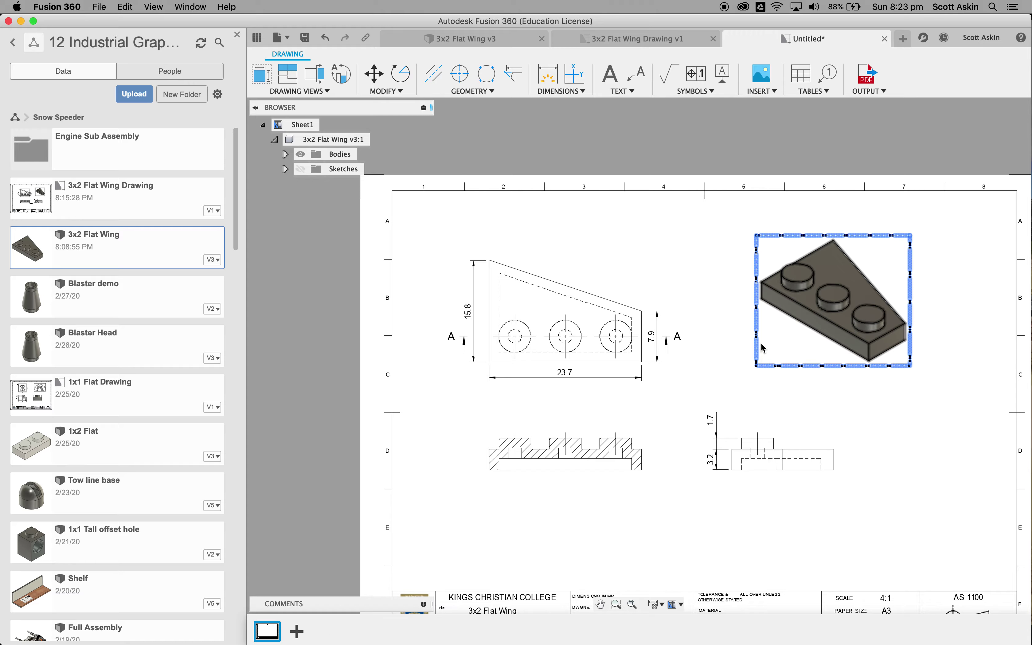
scroll(809, 358, "up", 3)
left_click(869, 415)
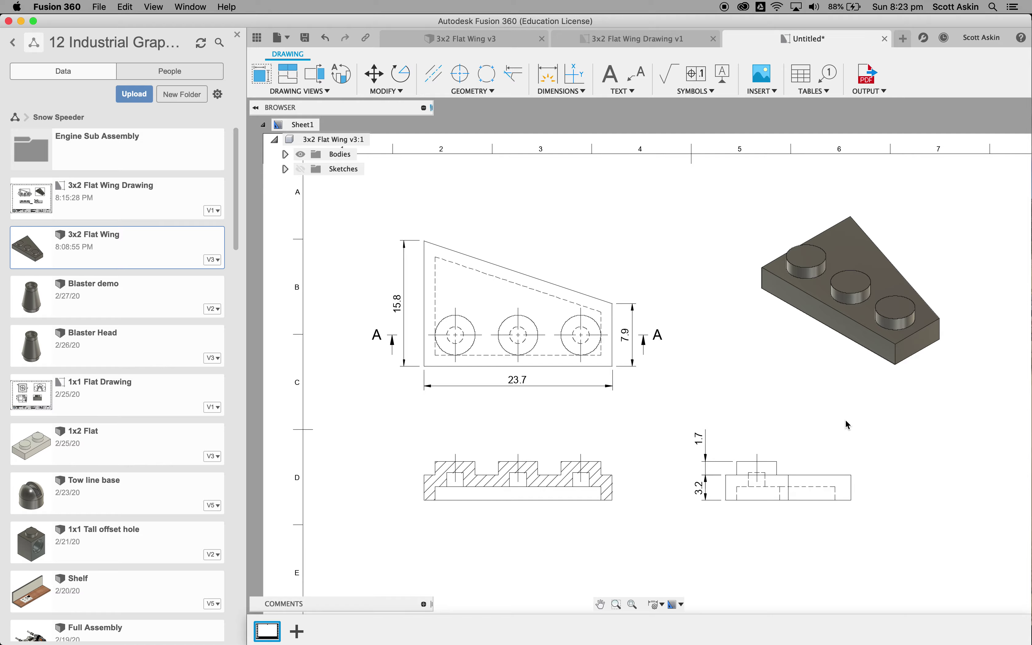
left_click(596, 371)
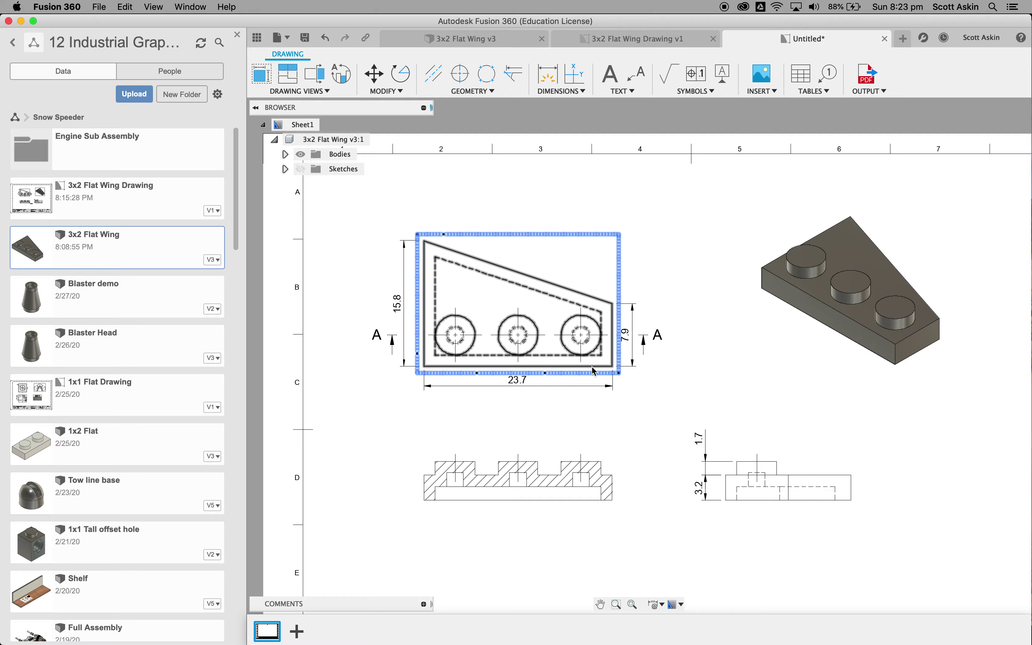
left_click(642, 370)
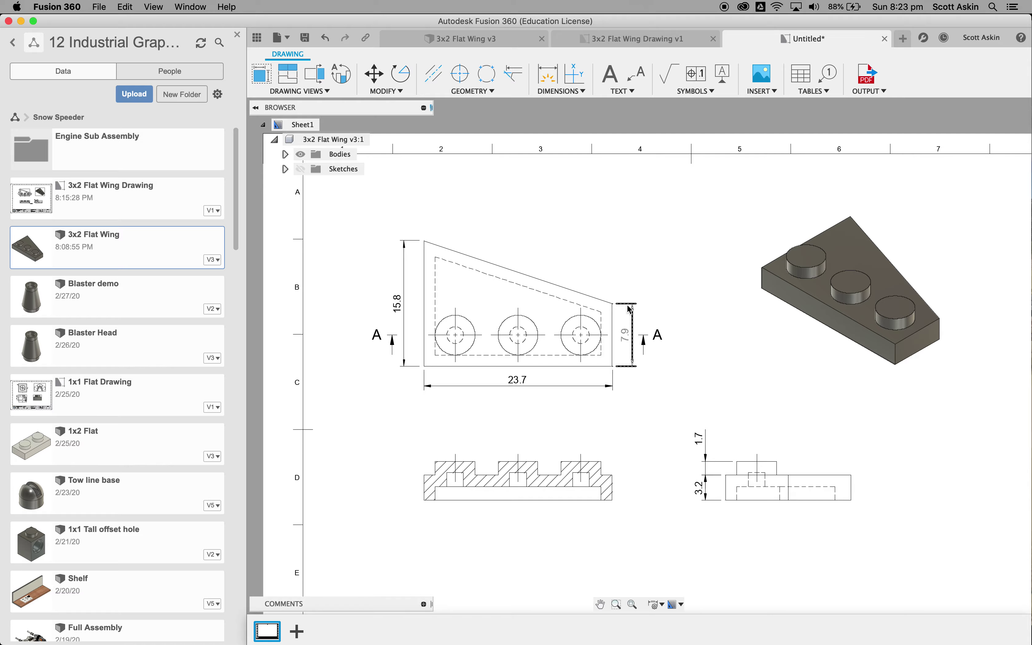
left_click(730, 482)
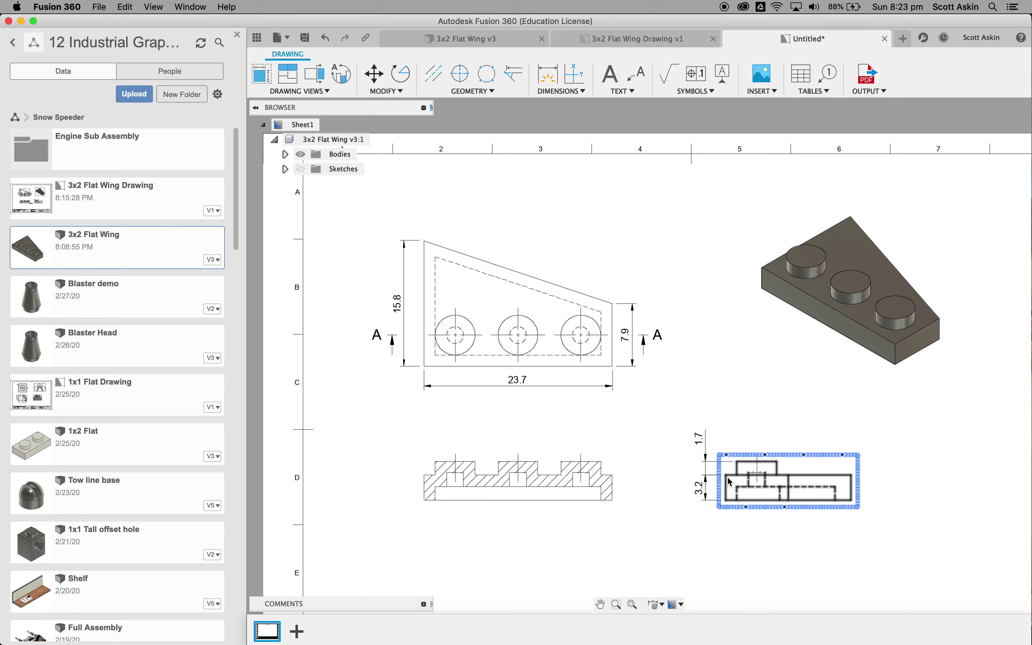
left_click(599, 325)
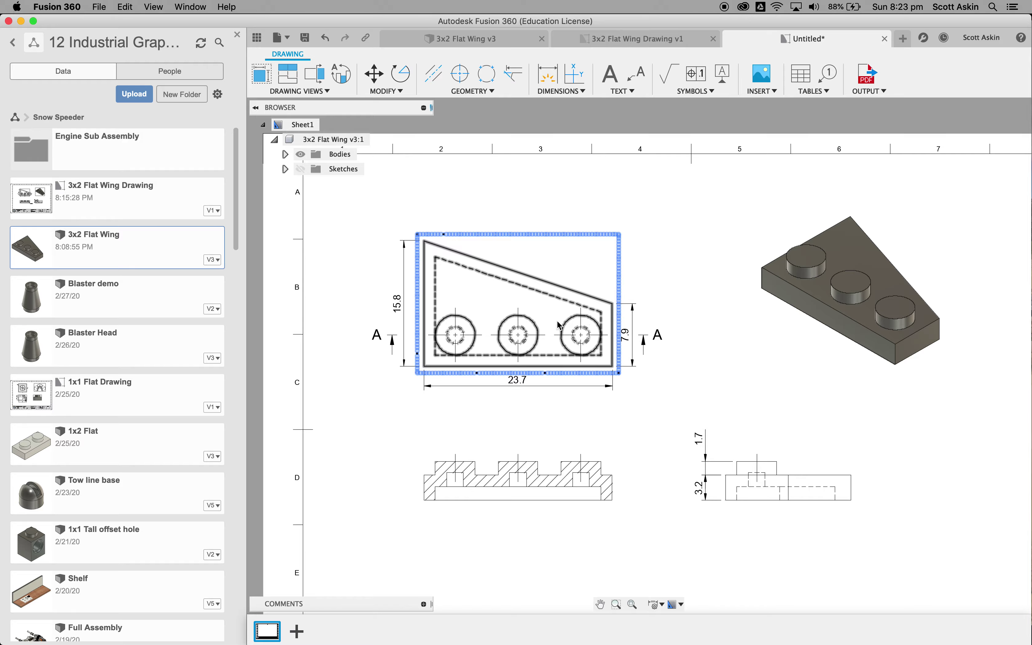
key("Escape")
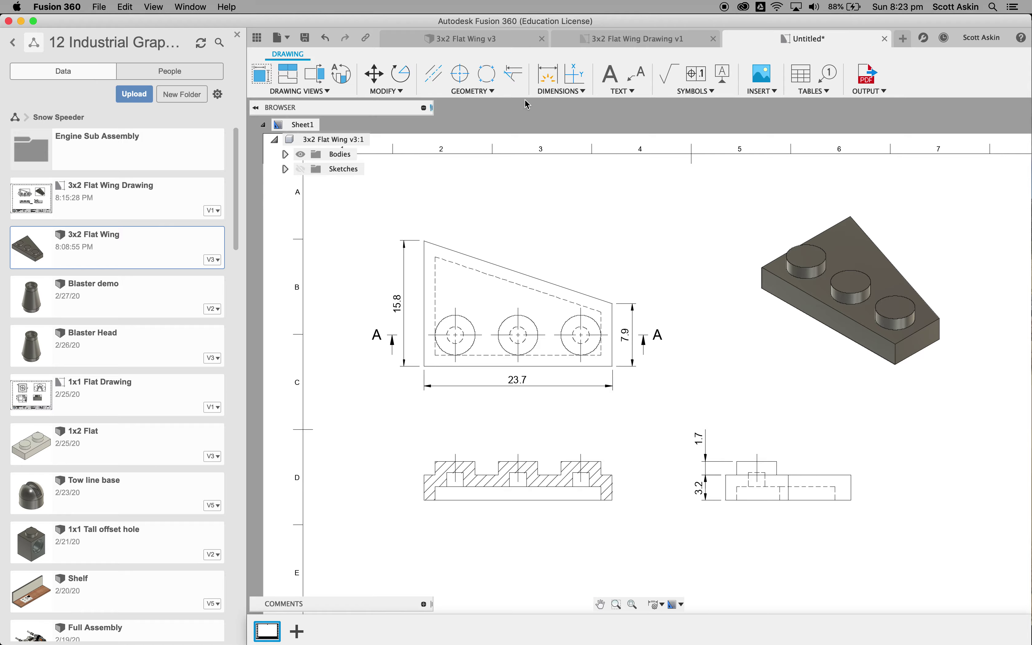
- Dimension the middle stud's outer diameter in the top view, placing the text to the upper left of the stud inside the outline
left_click(548, 75)
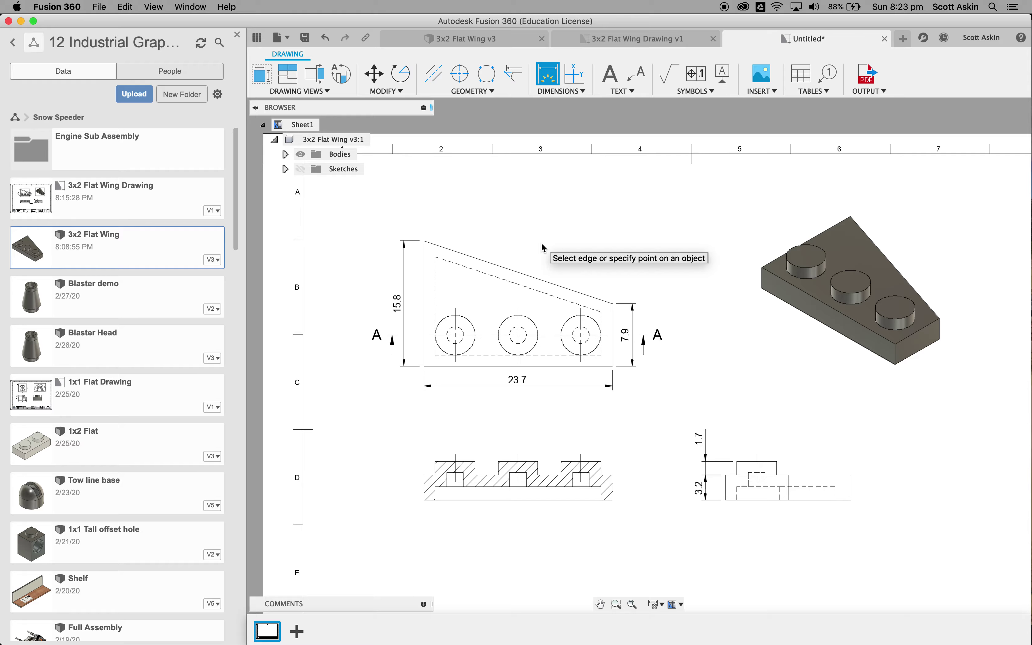
left_click(531, 324)
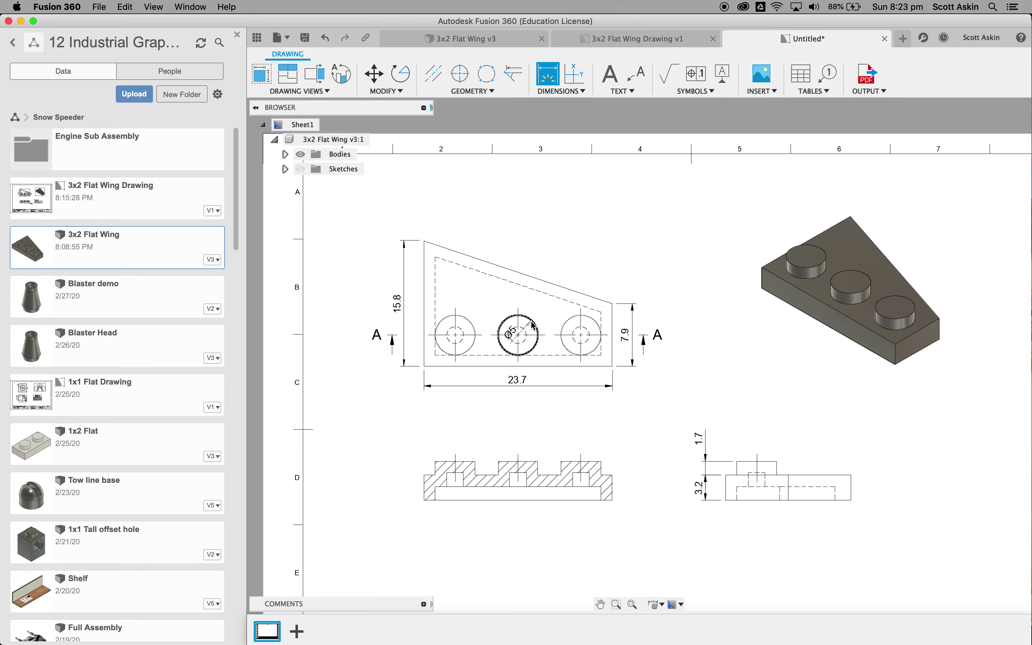
left_click(535, 325)
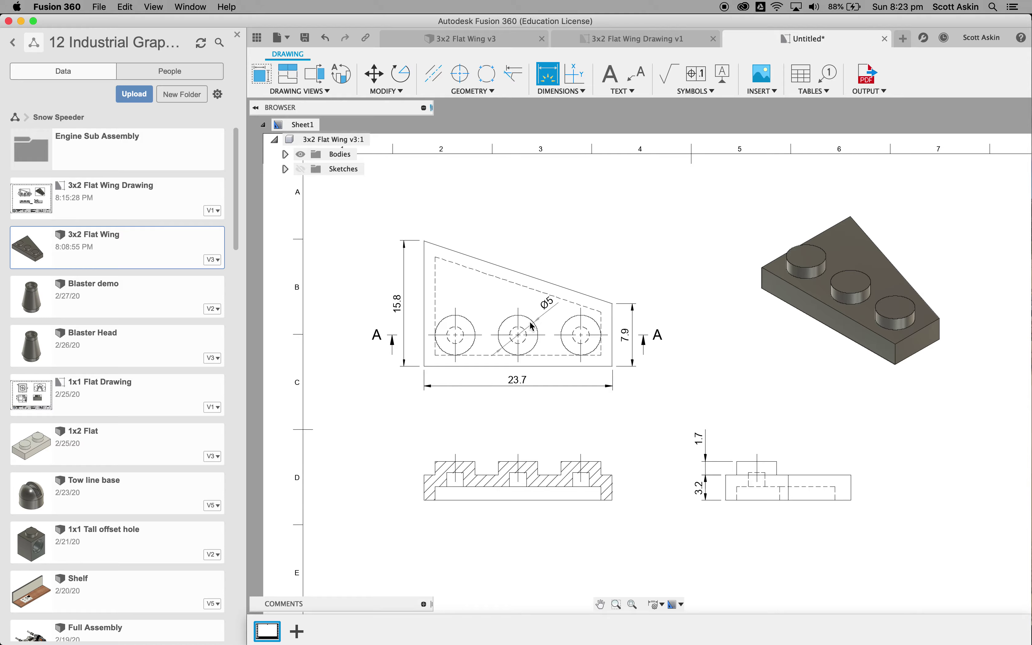
mouse_move(557, 312)
left_mouse_down()
mouse_move(593, 279)
mouse_move(544, 323)
left_mouse_up()
left_click_drag(541, 320, 601, 272)
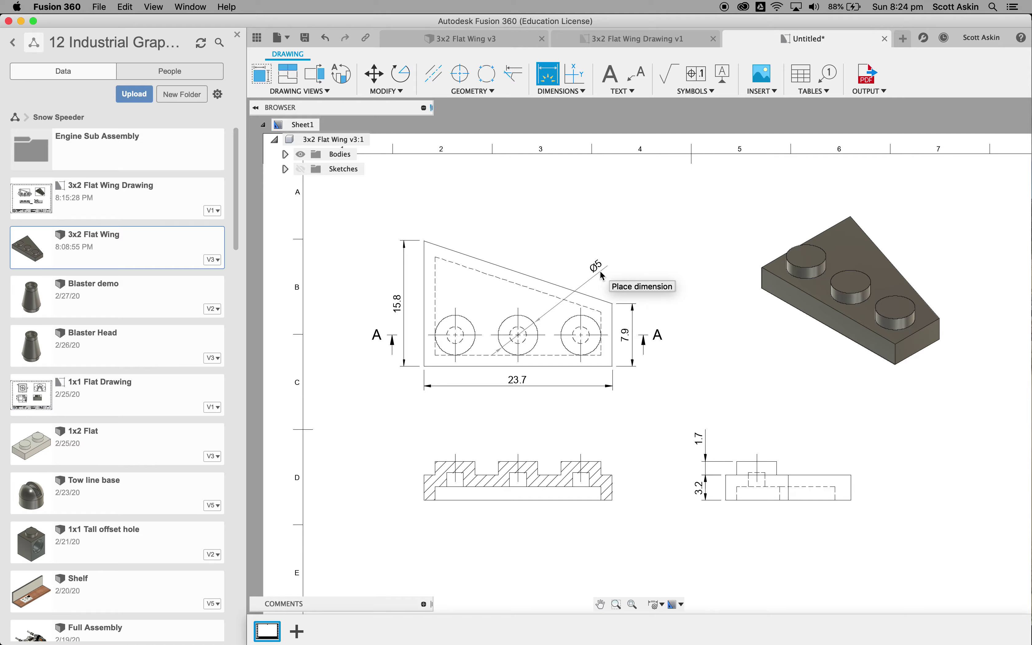
left_click_drag(602, 276, 552, 305)
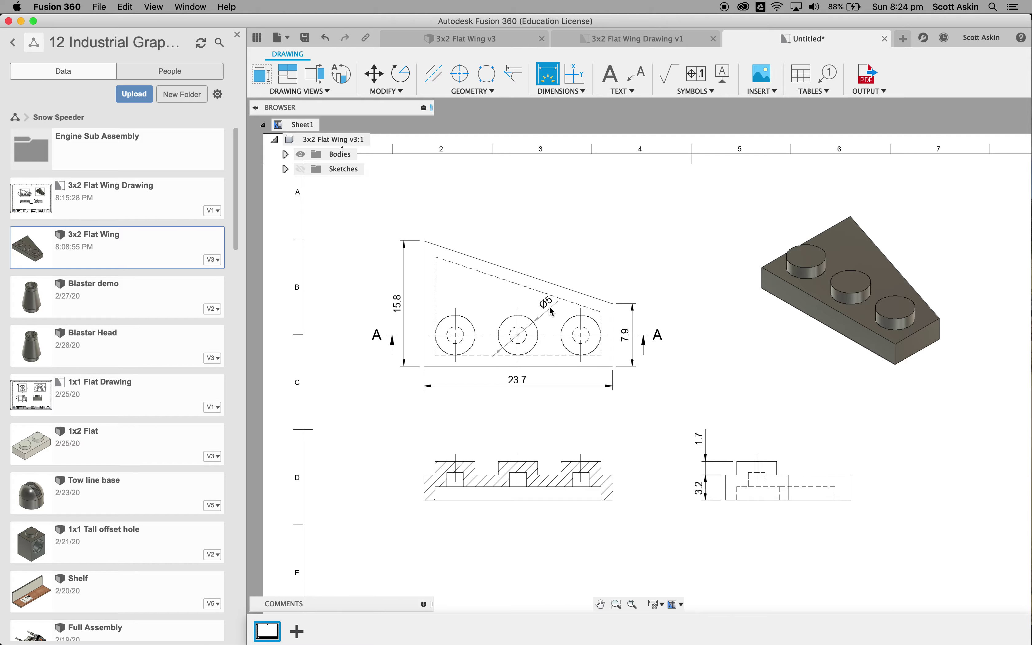
left_click(488, 312)
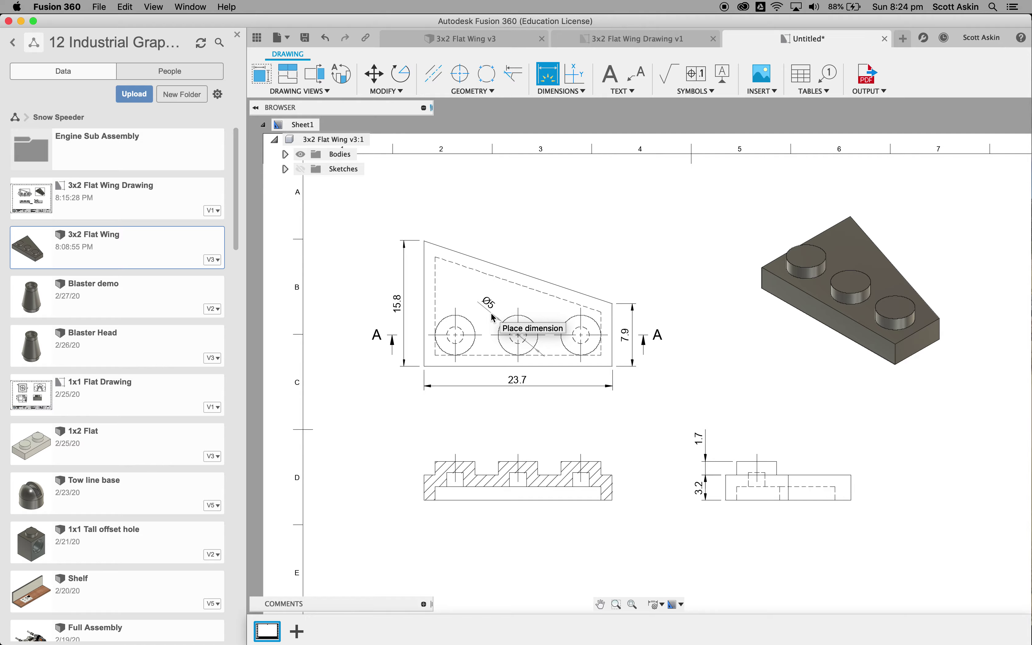
left_click(493, 318)
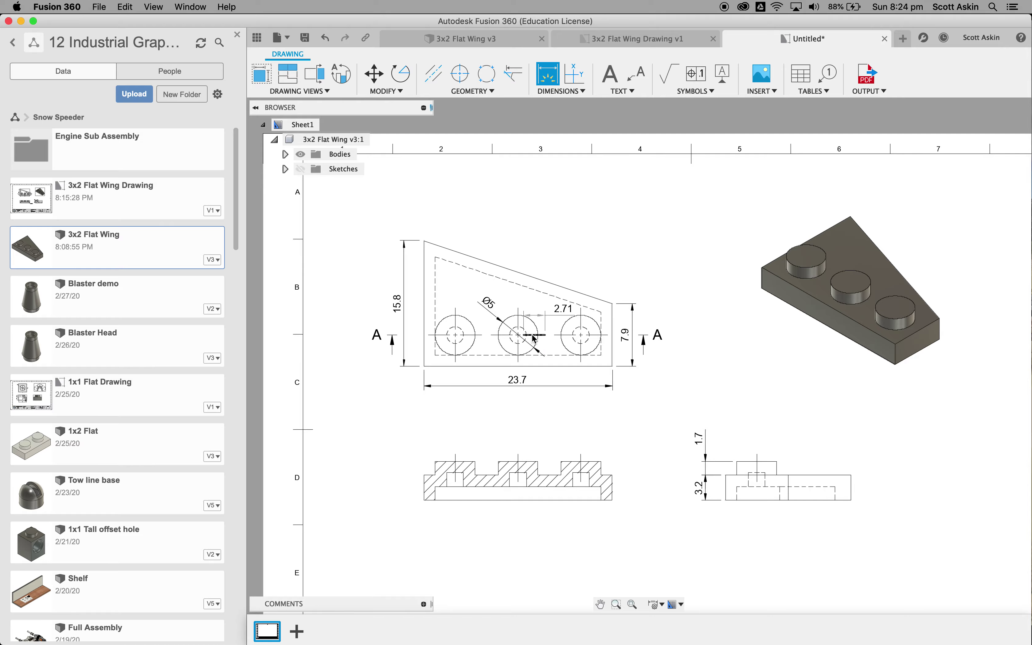
left_click(473, 329)
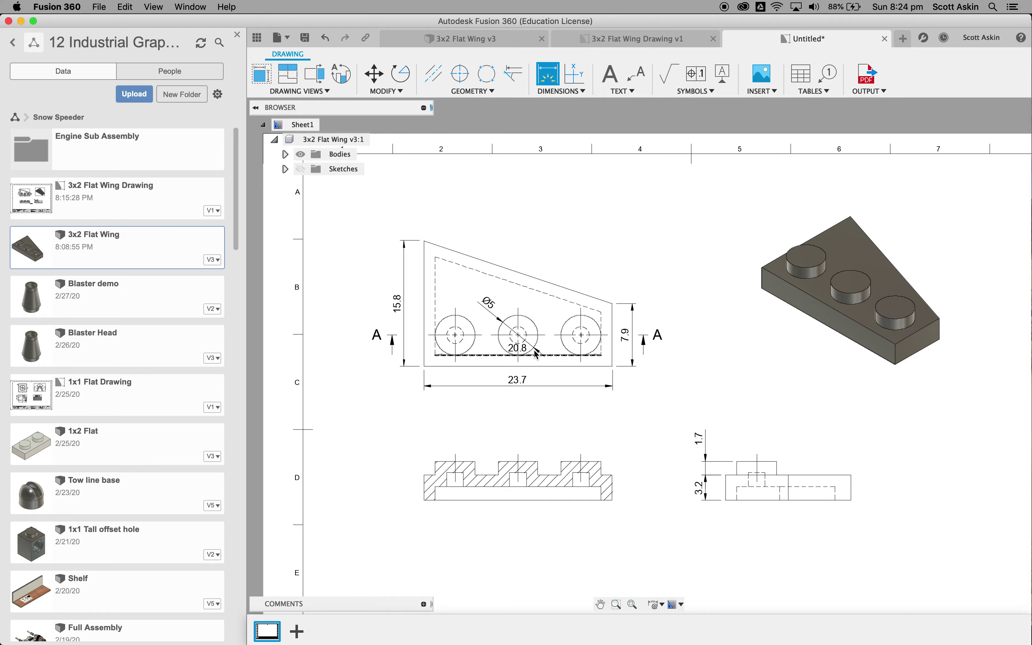
left_click(464, 345)
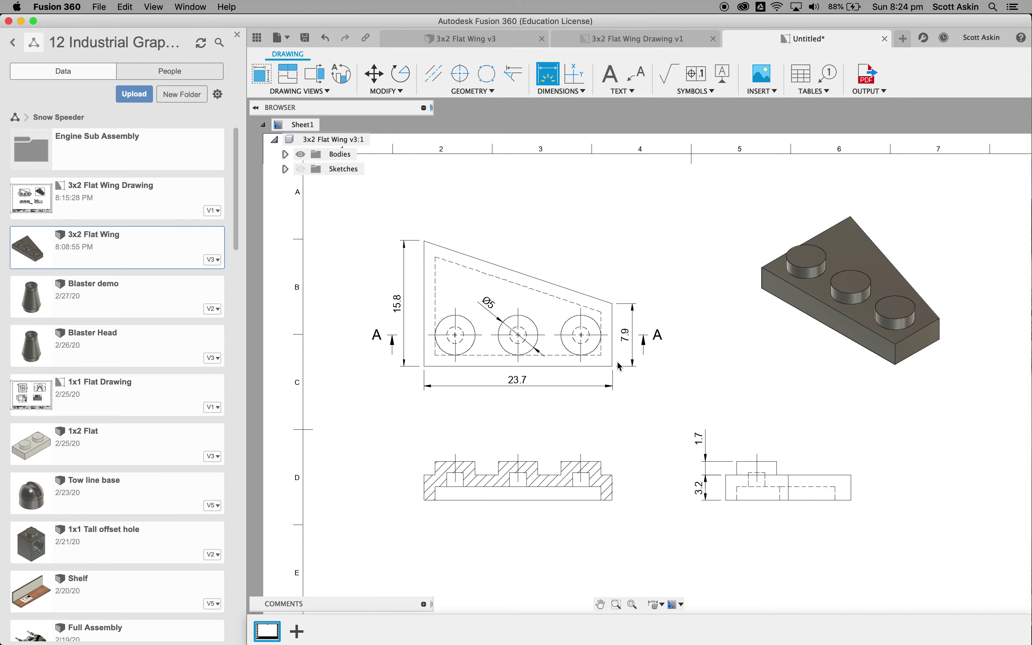
left_click(552, 298)
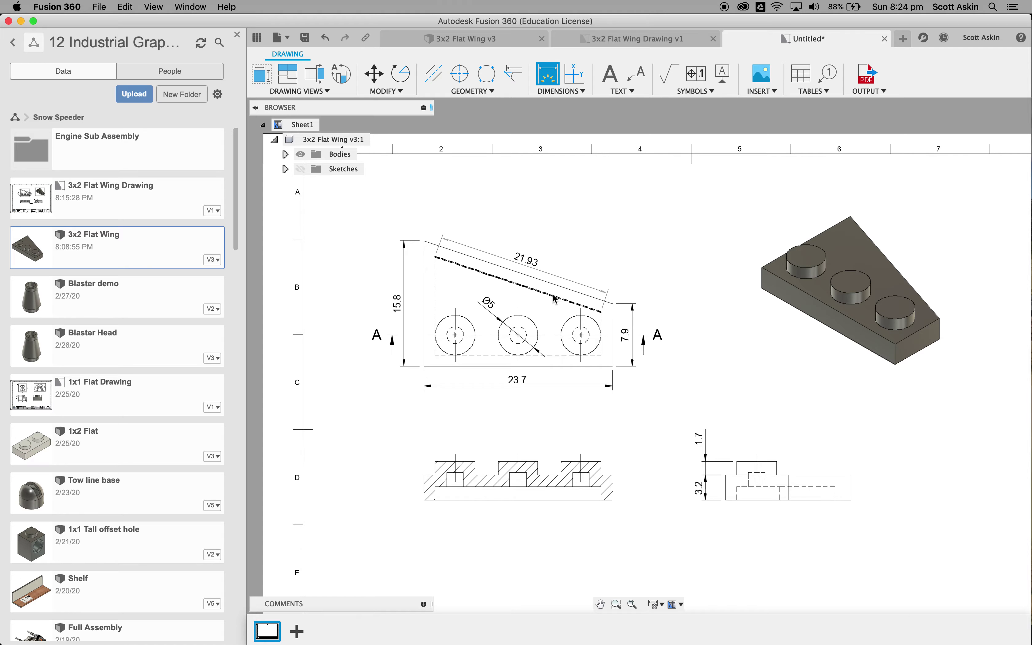
key("Escape")
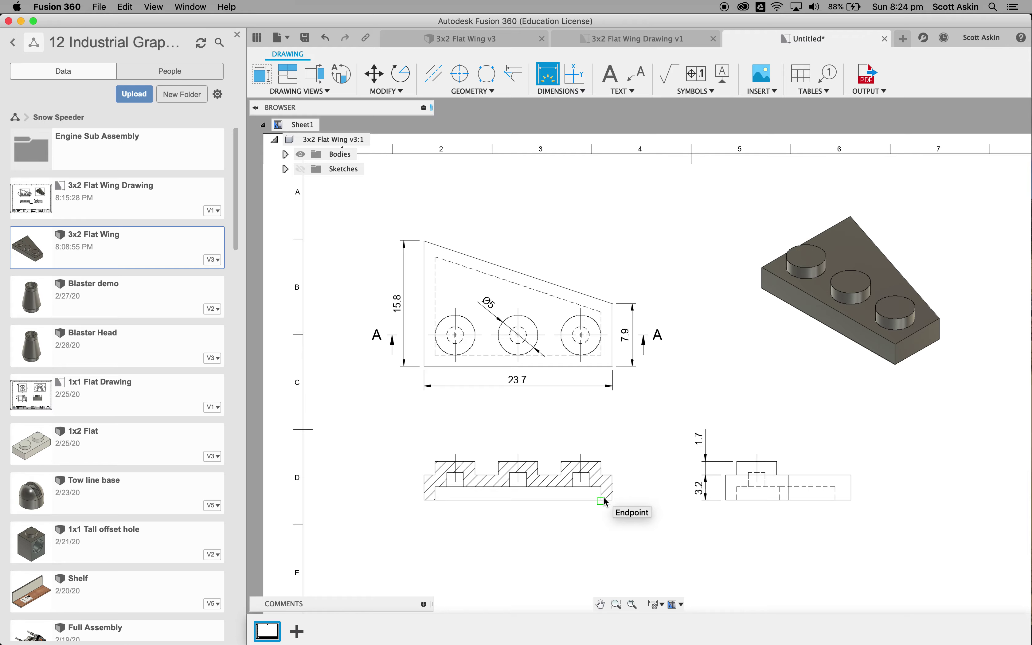
- Add a leader note reading "SHELL 1.45" below the section view, pointing to the bottom of its right-hand wall
left_click(639, 76)
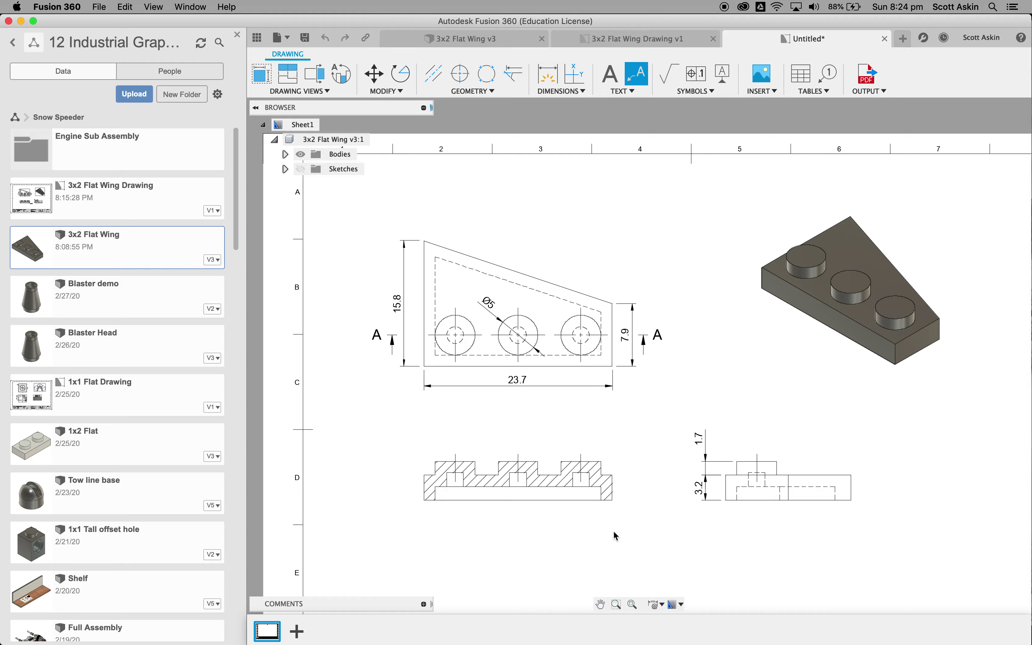
scroll(612, 529, "up", 5)
scroll(601, 531, "down", 3)
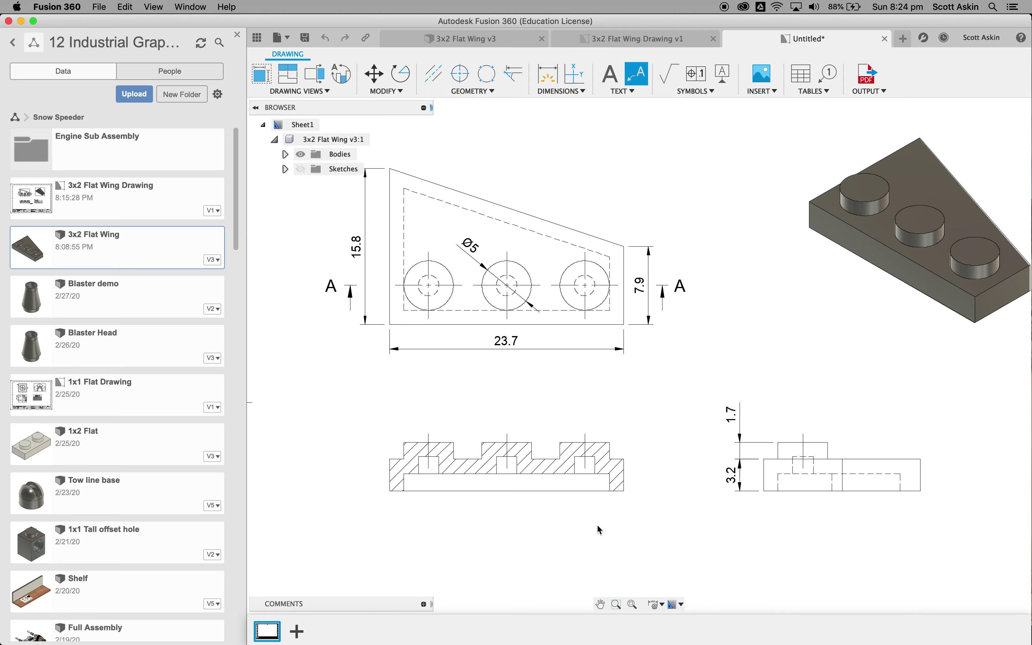
scroll(601, 530, "up", 2)
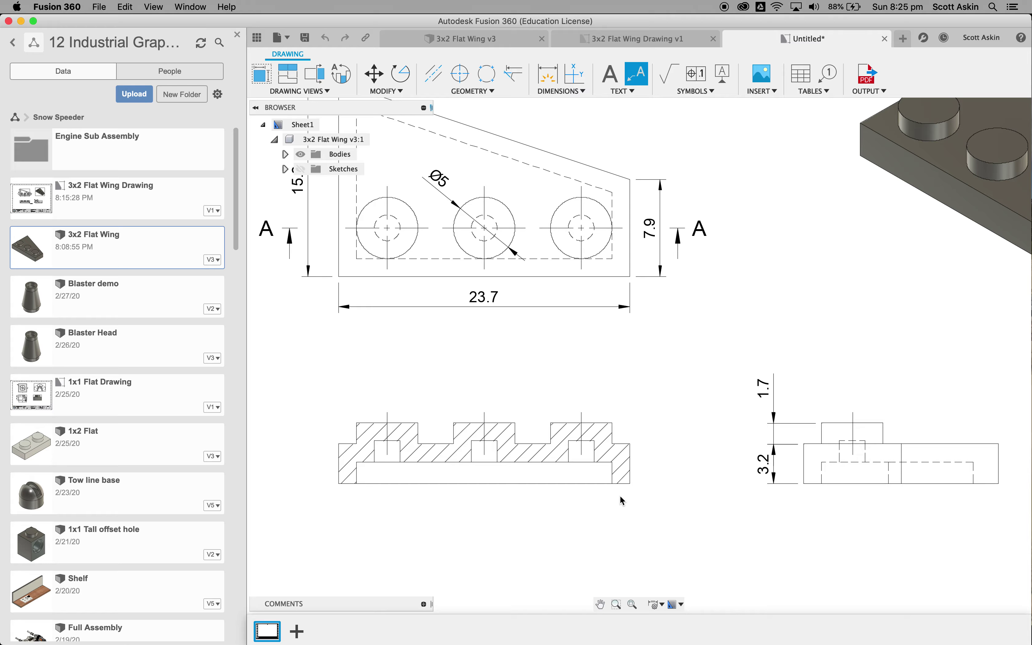
left_click(621, 484)
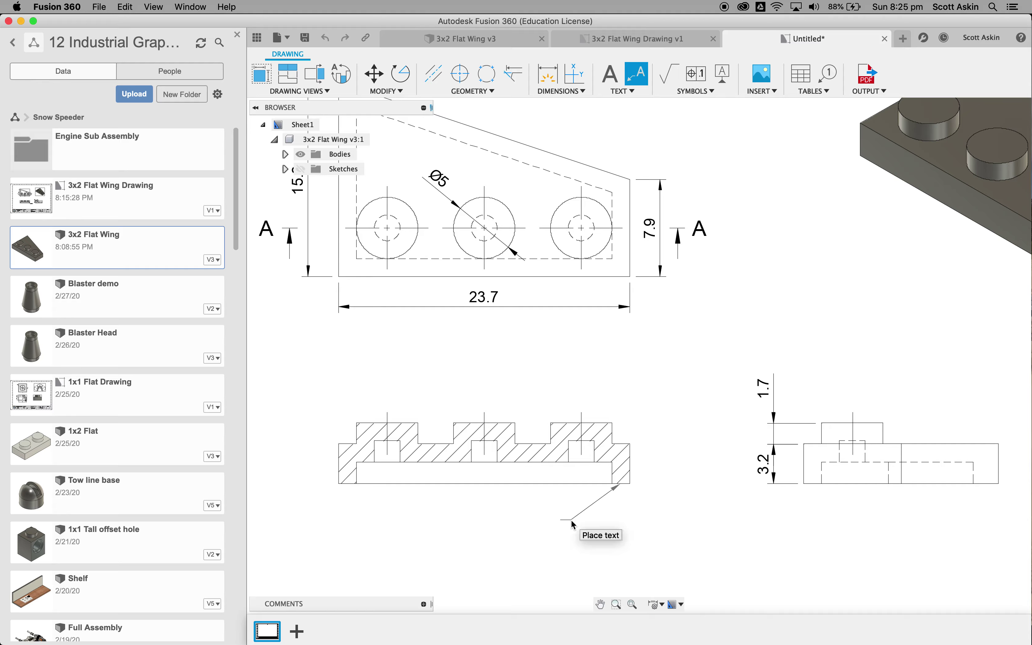
left_click(575, 525)
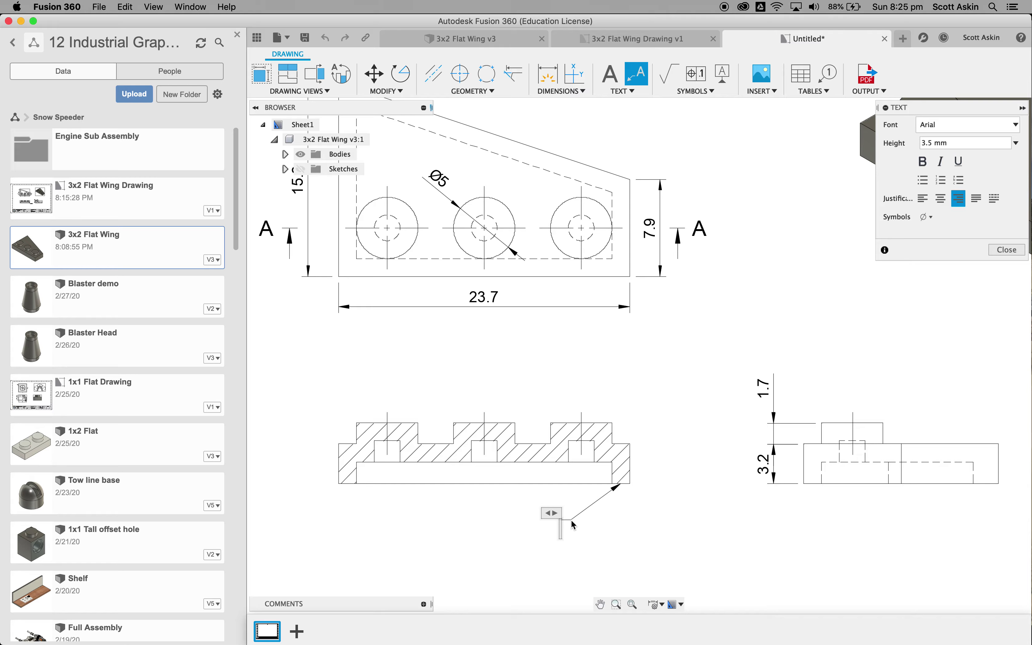
type("SHELL")
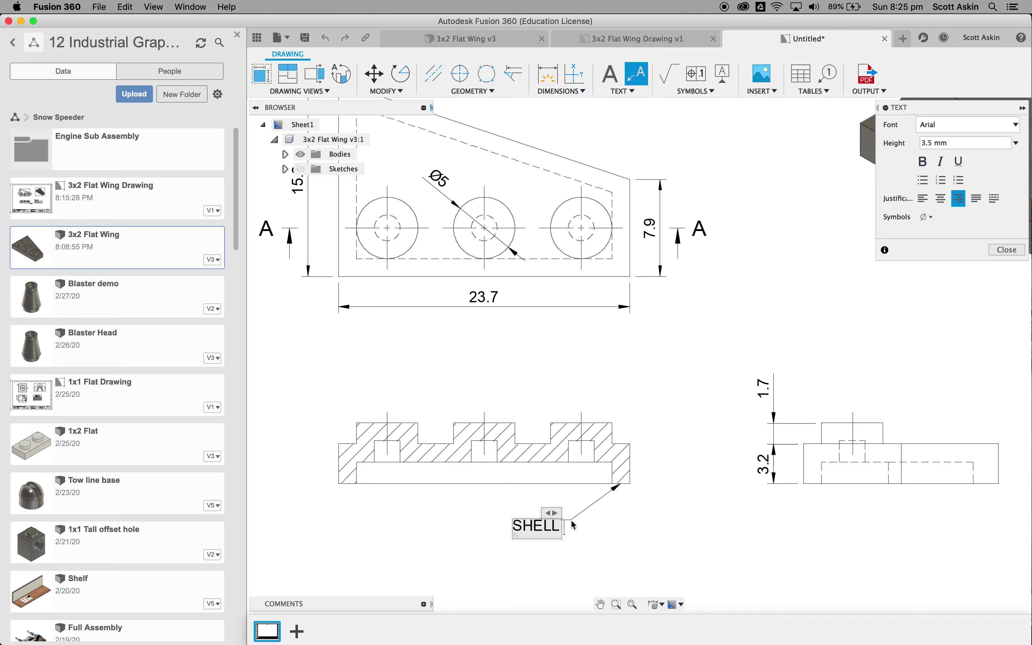
type(" 1.45")
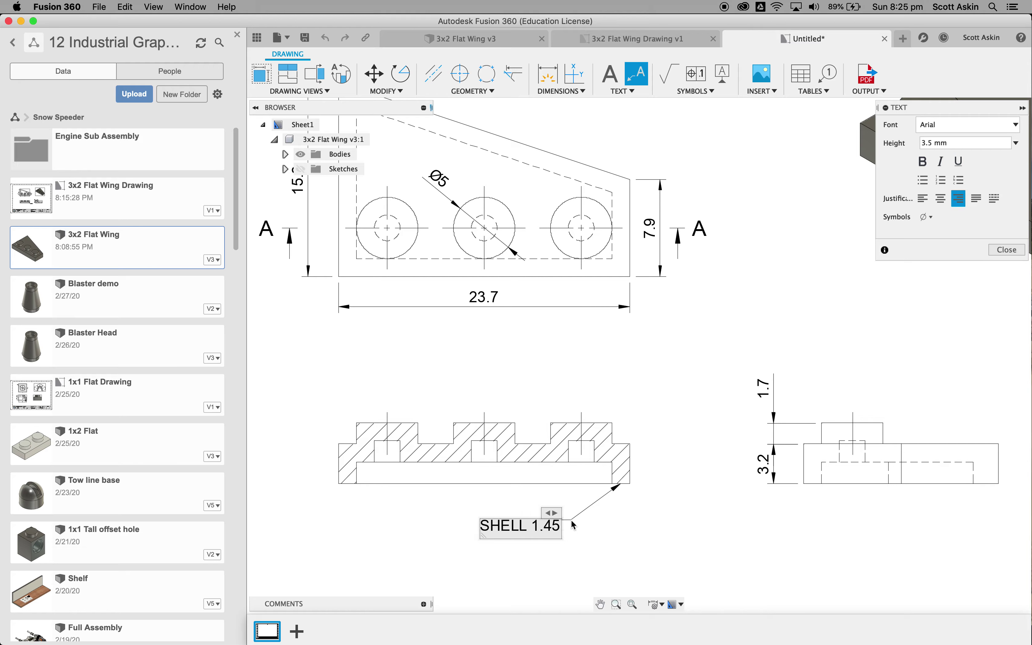
left_click(1010, 251)
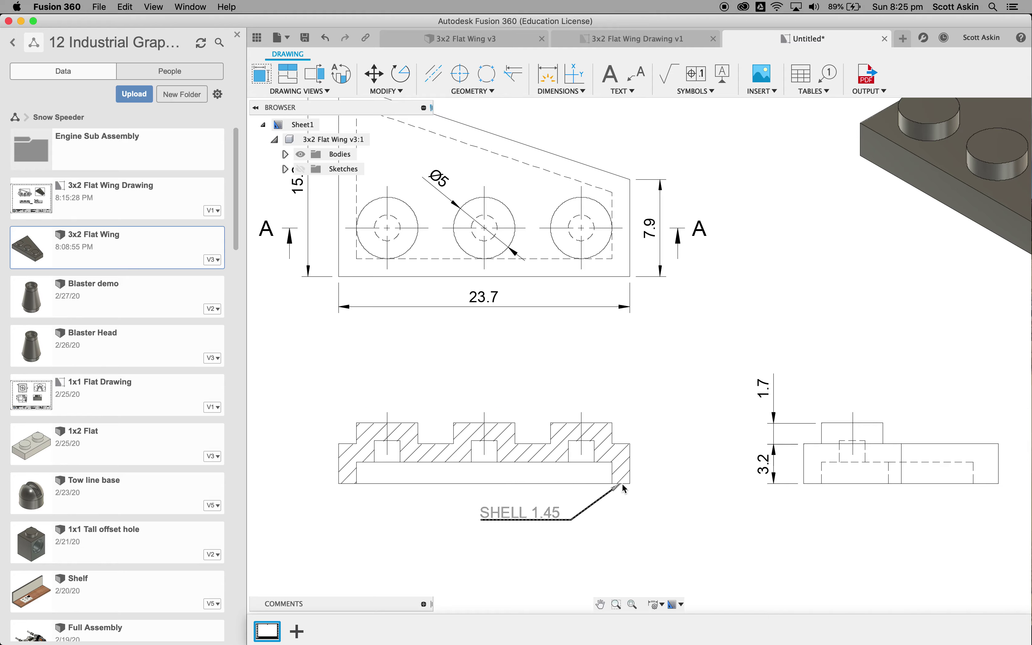
scroll(587, 408, "down", 3)
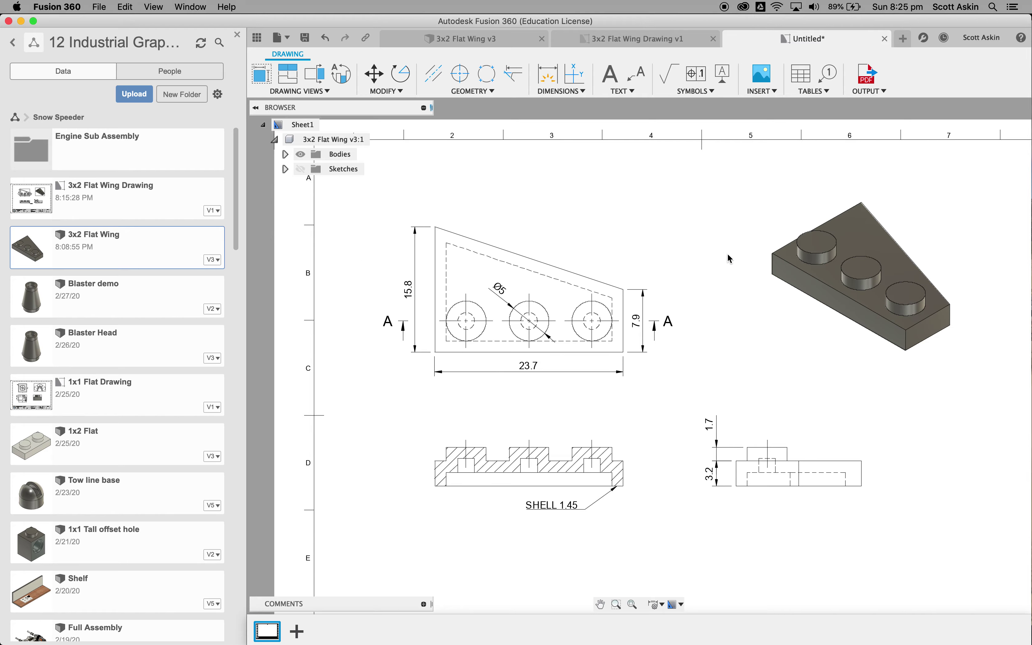
scroll(811, 417, "up", 3)
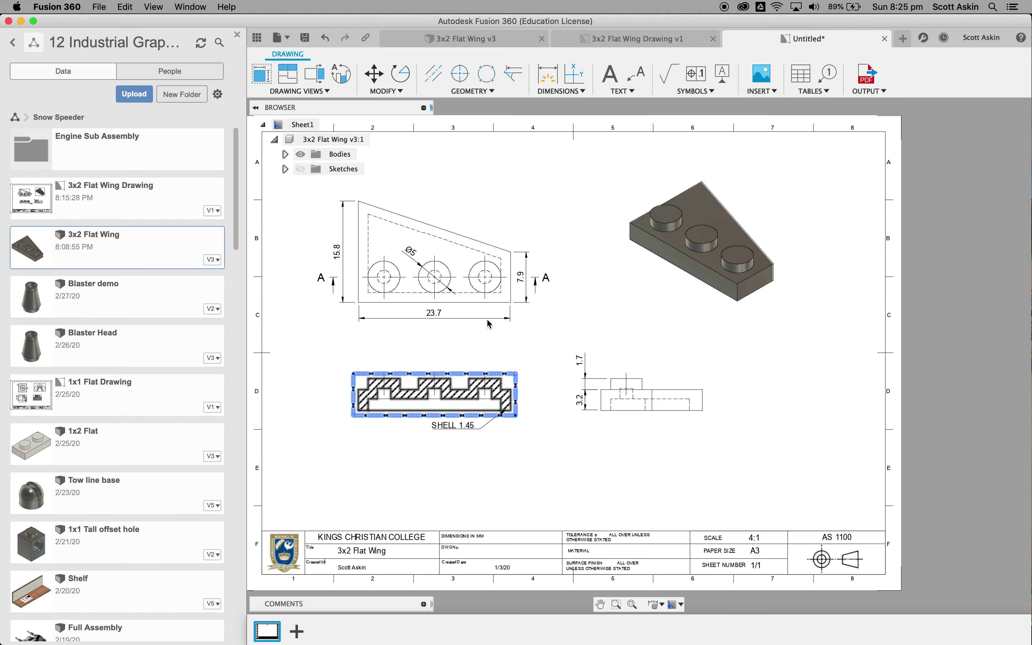
left_click(430, 288)
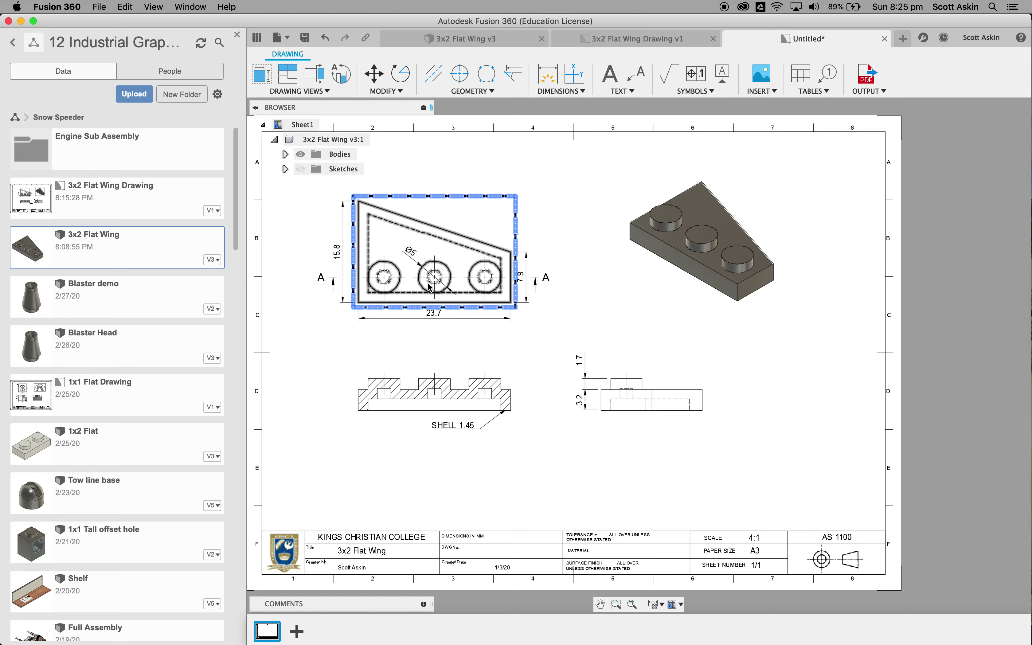
left_click(335, 345)
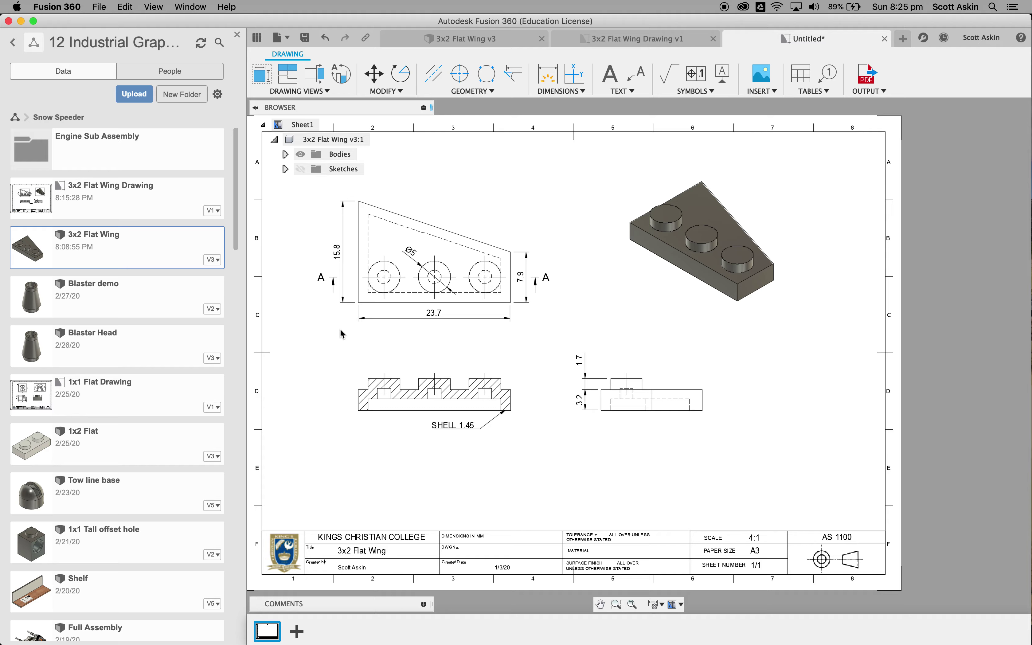
left_click(358, 278)
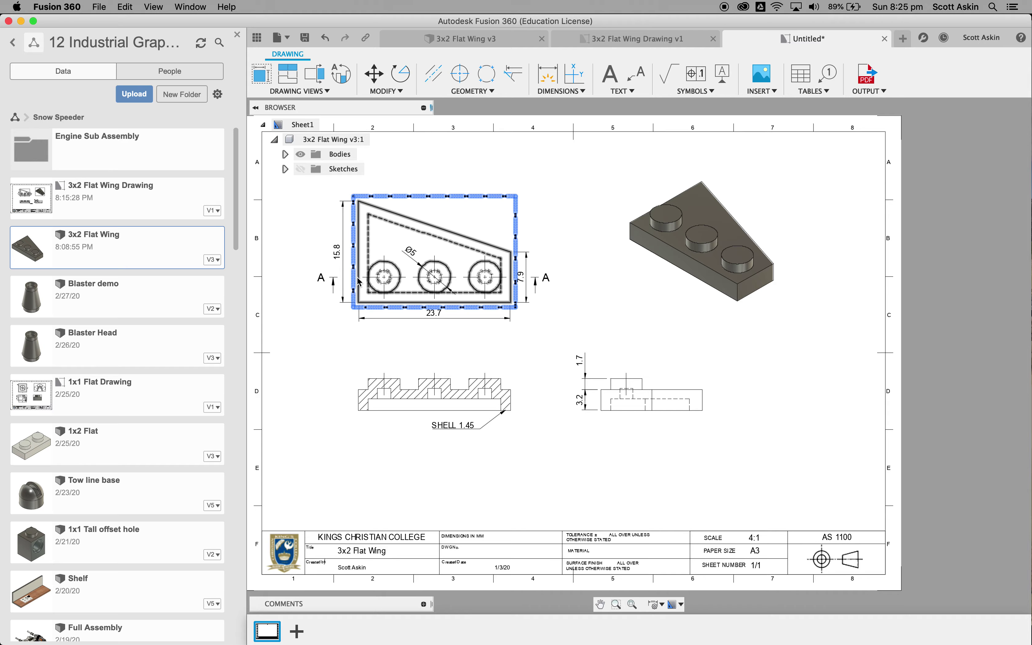
key("Escape")
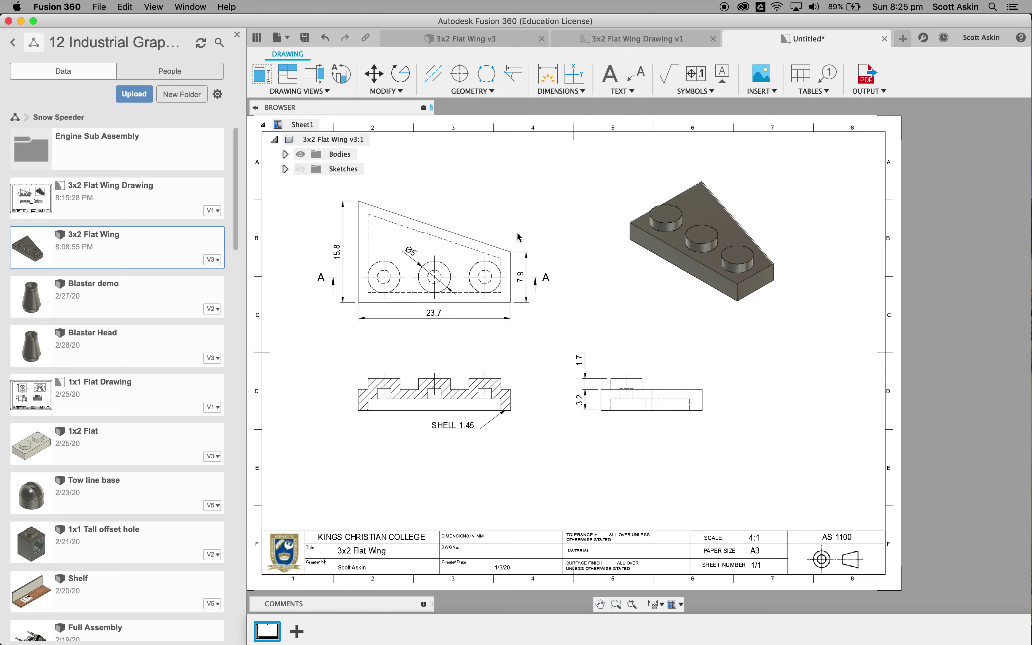
- Dimension the horizontal distance from the wing's left edge to the left stud's centre in the top view, placed below the overall width dimension
left_click(552, 78)
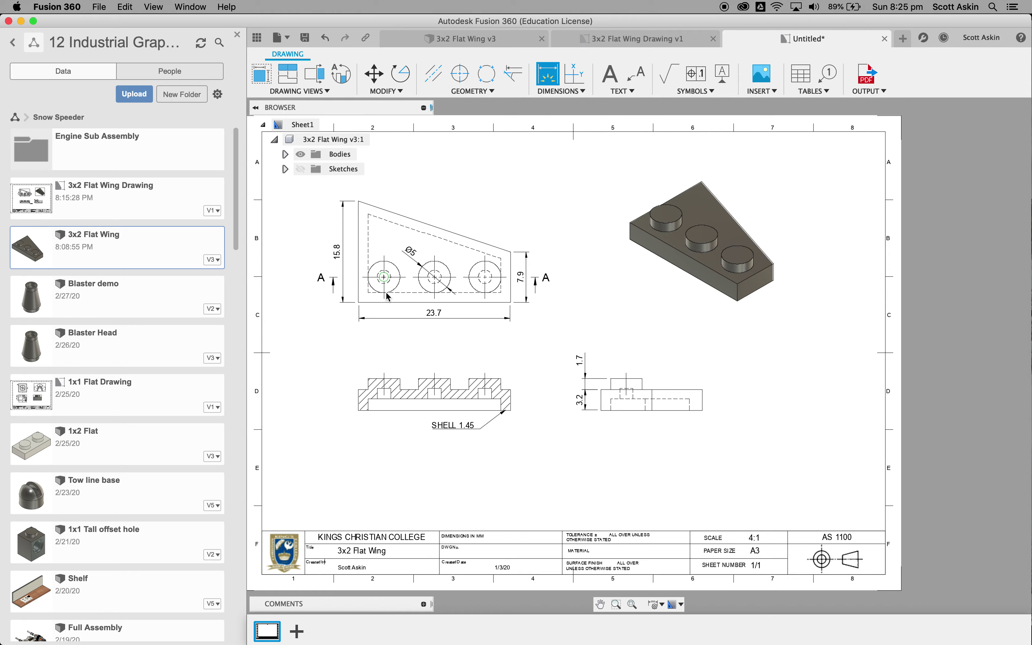
scroll(366, 299, "up", 5)
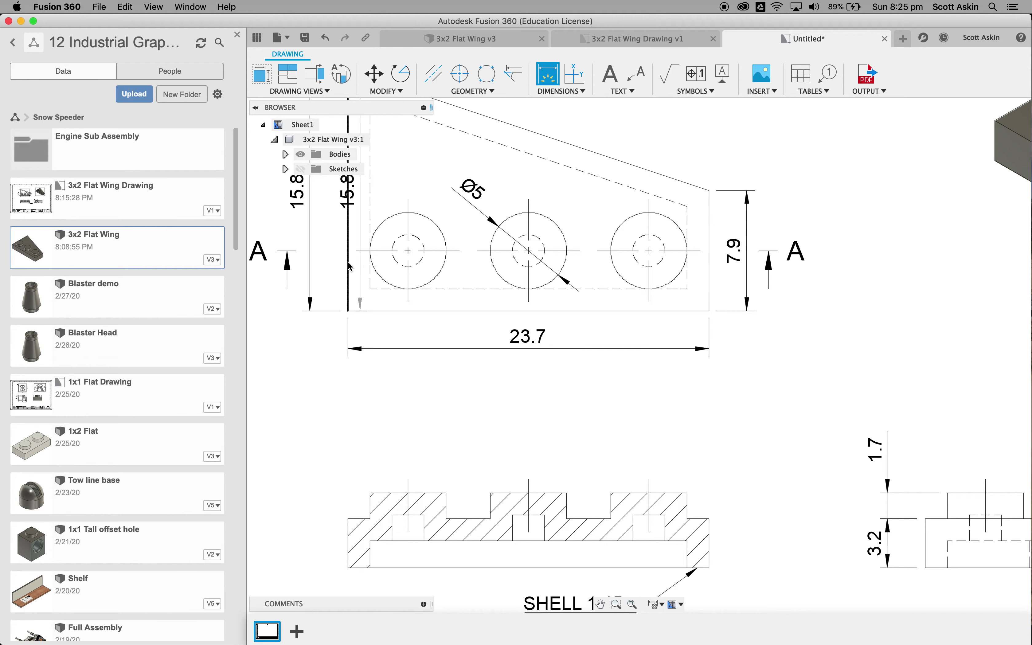
left_click(350, 265)
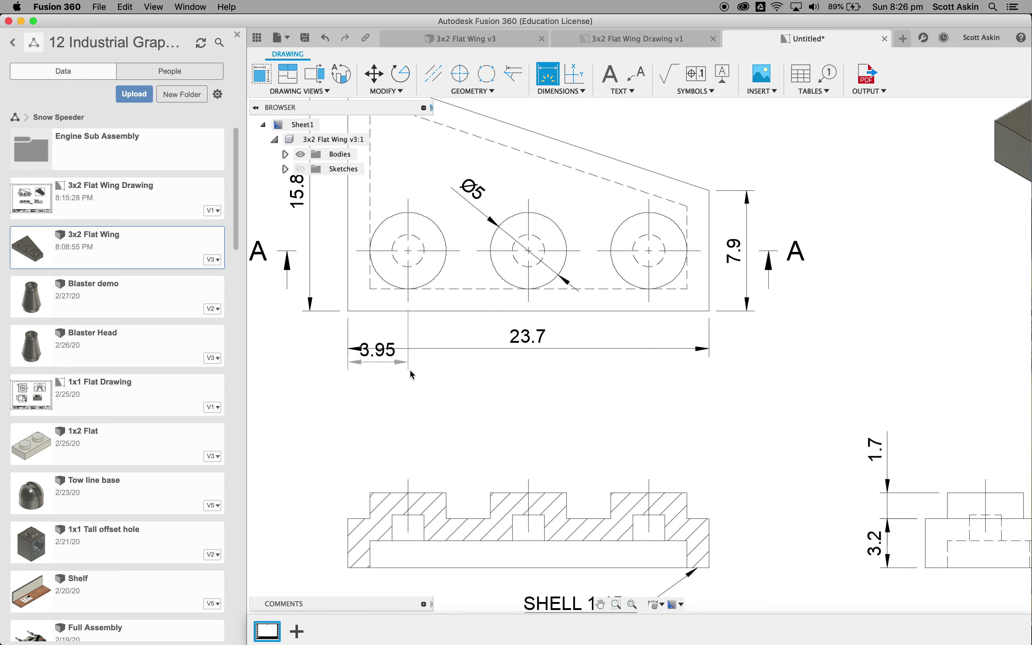
left_click(411, 397)
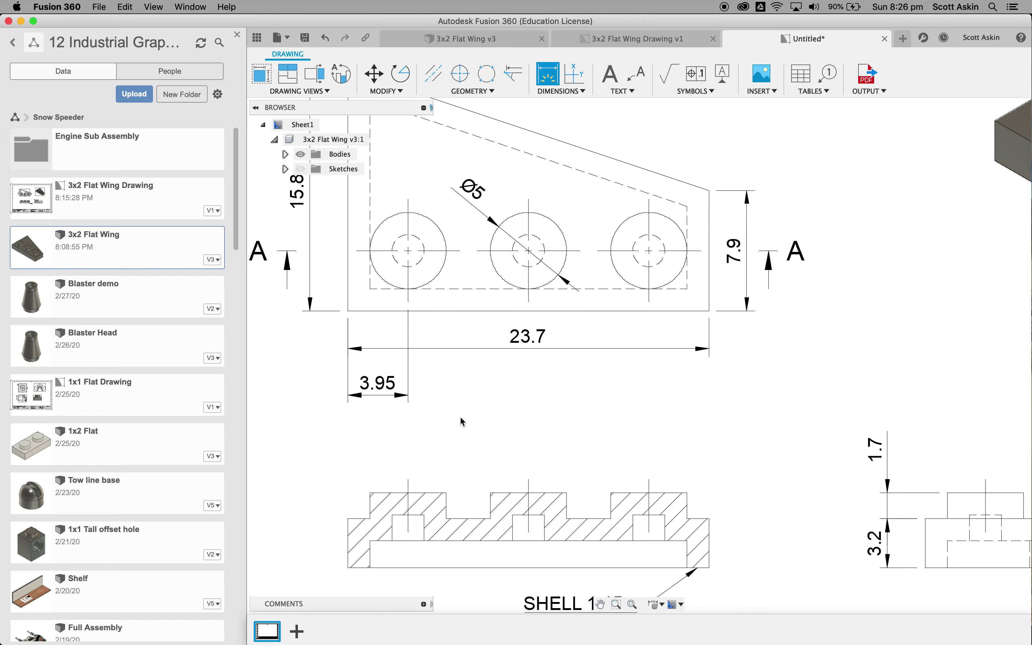
scroll(495, 411, "down", 3)
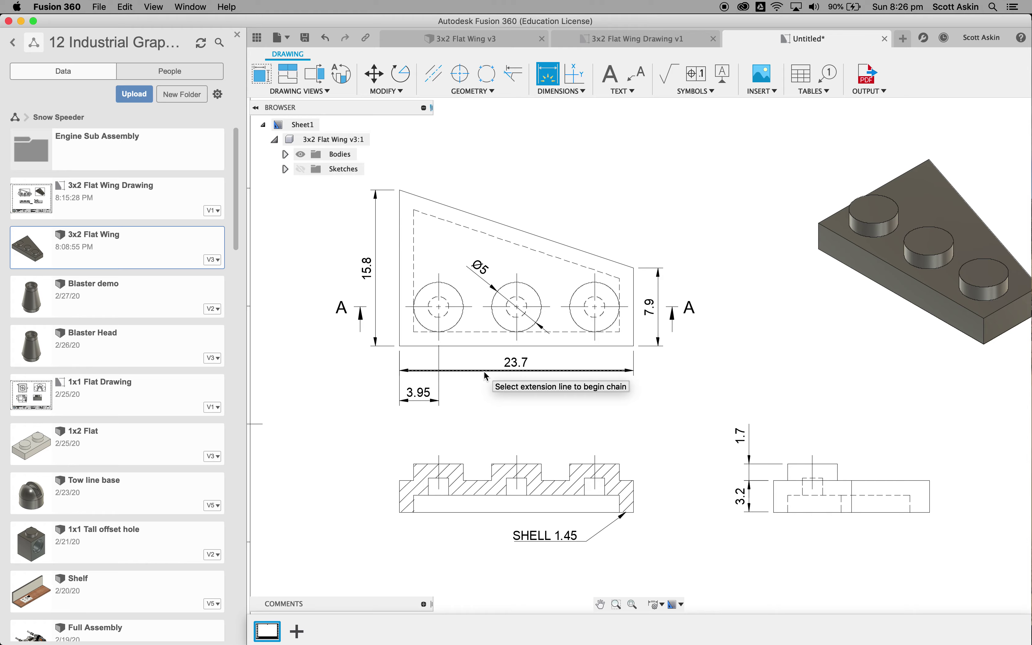
key("Escape")
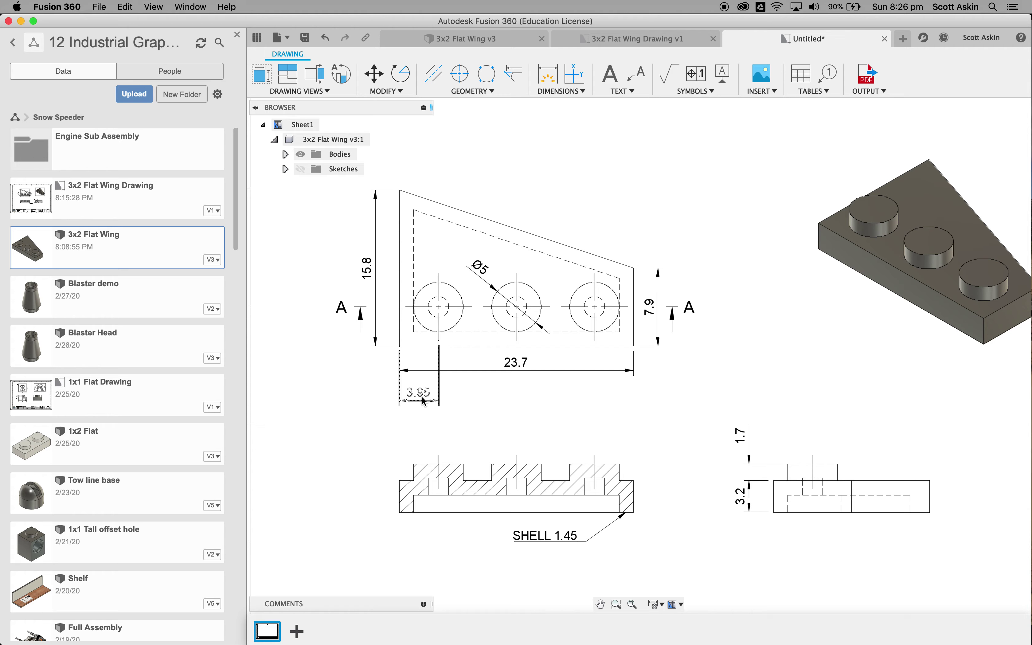
- Rearrange the dimensions below the top view, moving the overall width outward and the left stud's horizontal offset in close to the outline
left_click(487, 371)
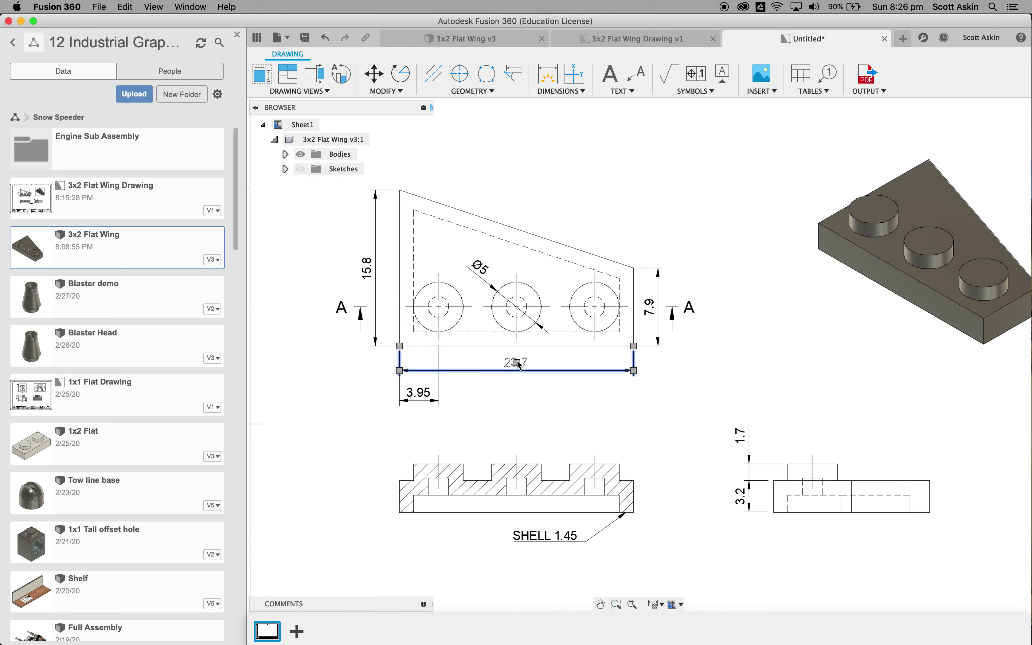
left_click_drag(519, 366, 514, 401)
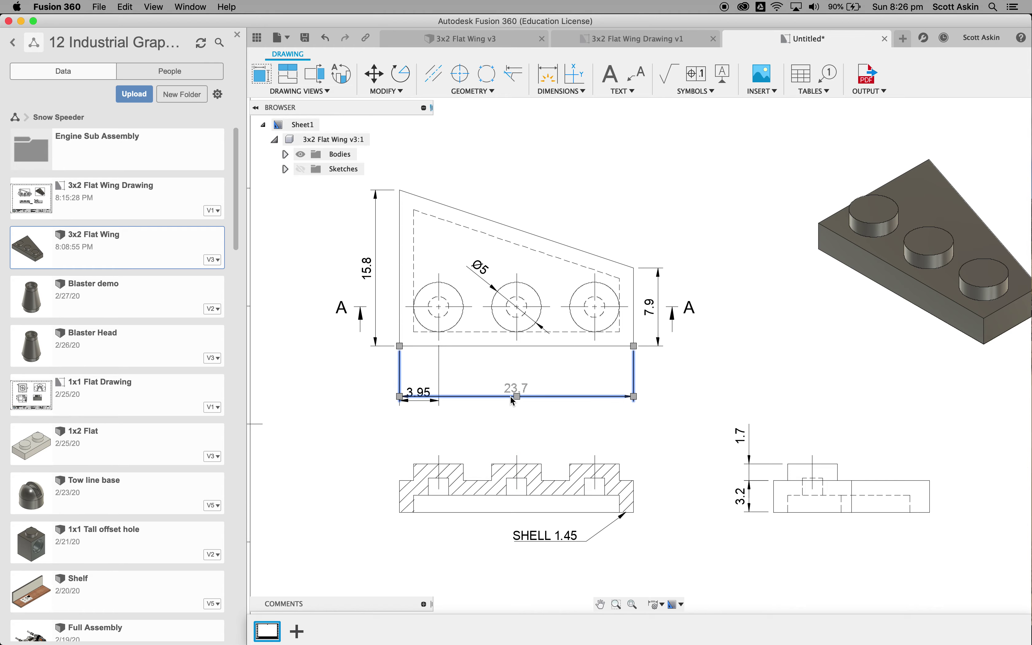
left_click(440, 380)
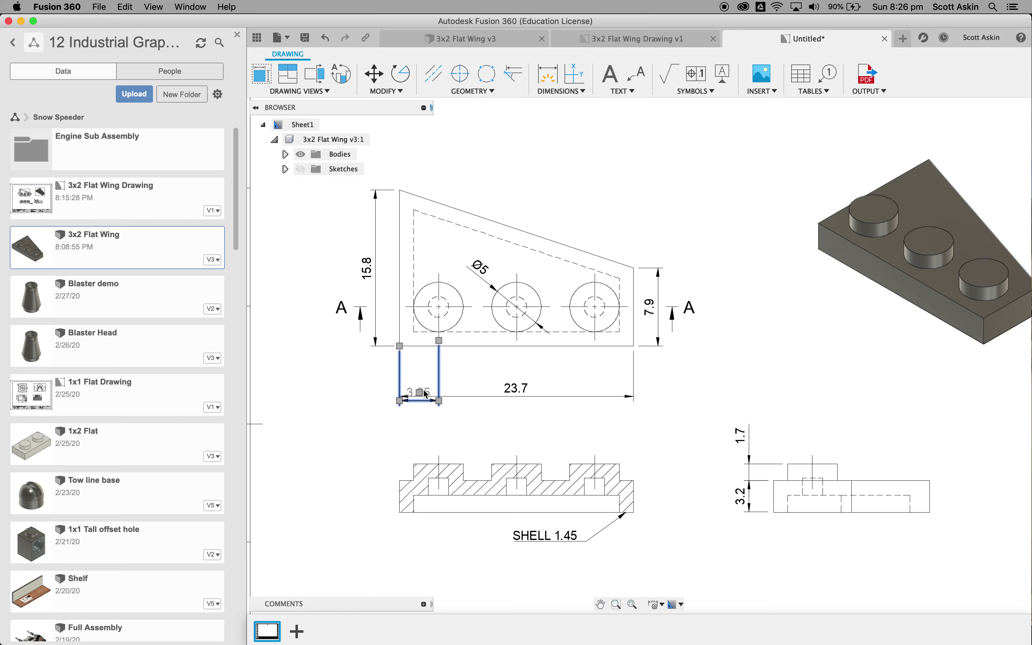
left_click_drag(426, 393, 422, 375)
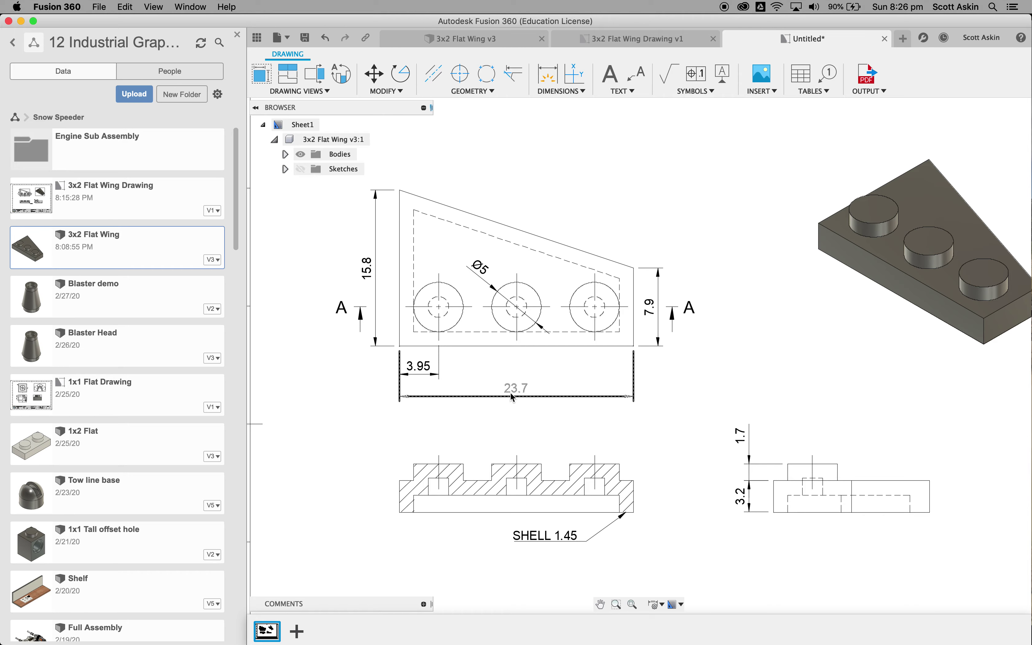
left_click(471, 396)
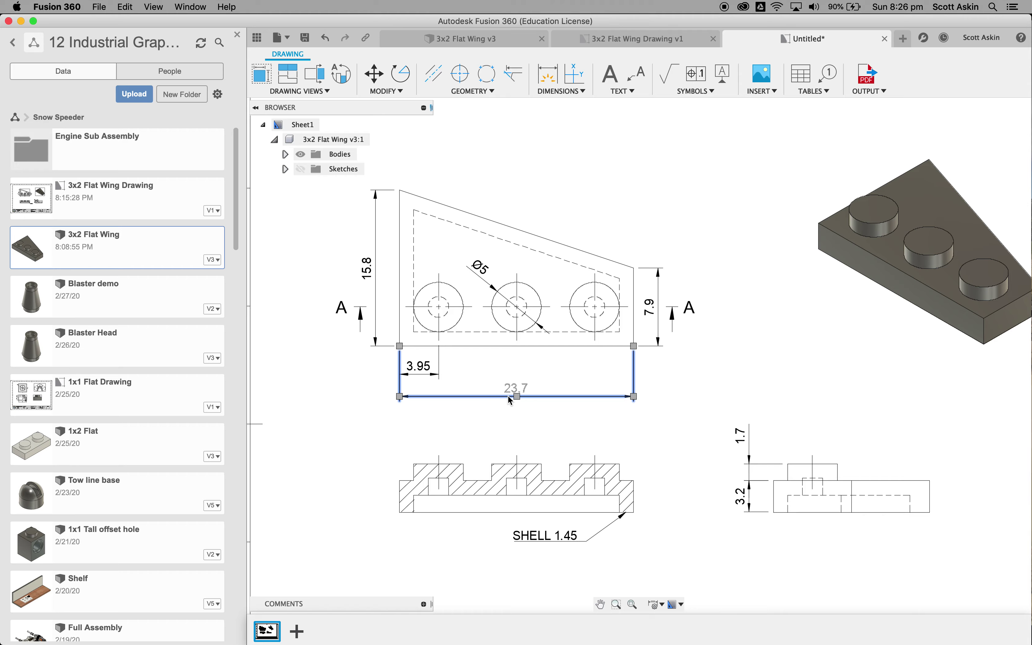
left_click_drag(518, 397, 517, 403)
left_click(325, 368)
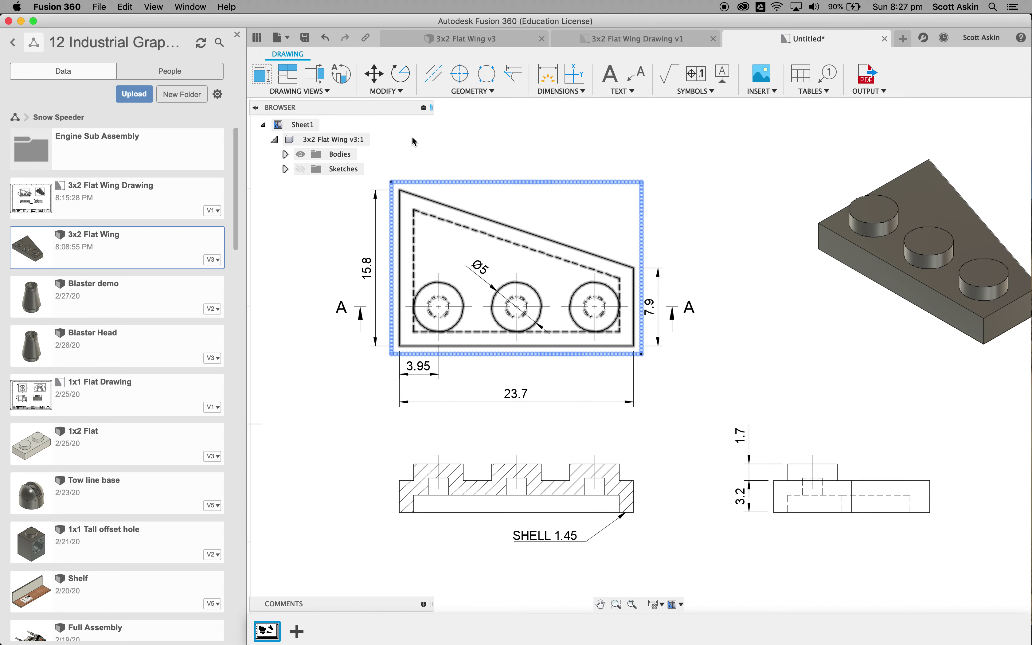
- Dimension the vertical distance from the wing's bottom edge to the left stud's centre in the top view, placed outside the overall height dimension
left_click(548, 75)
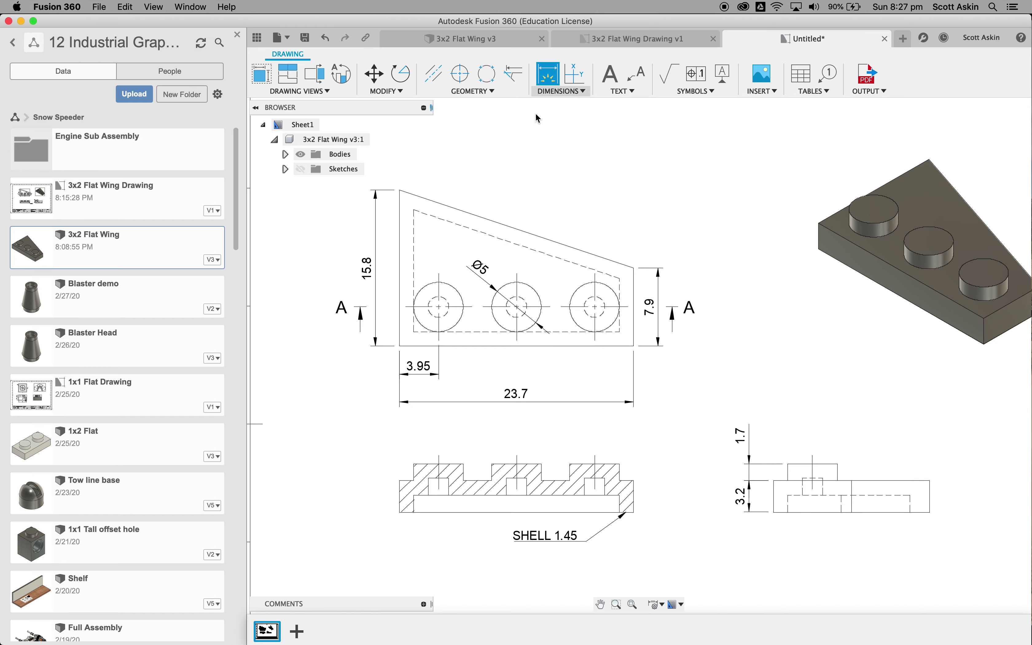
left_click(400, 346)
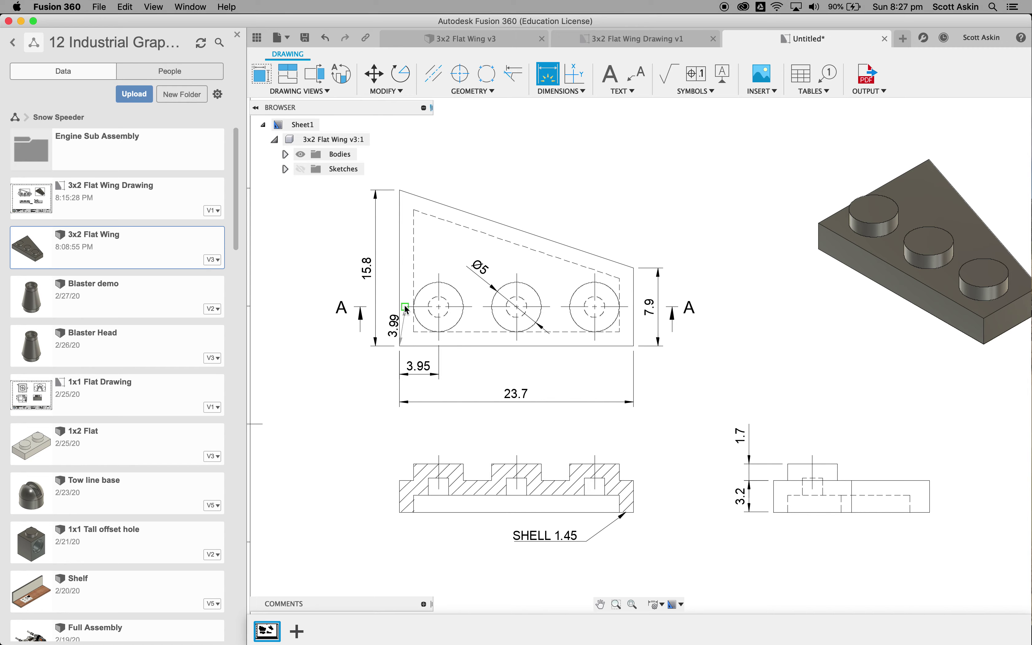
left_click(385, 308)
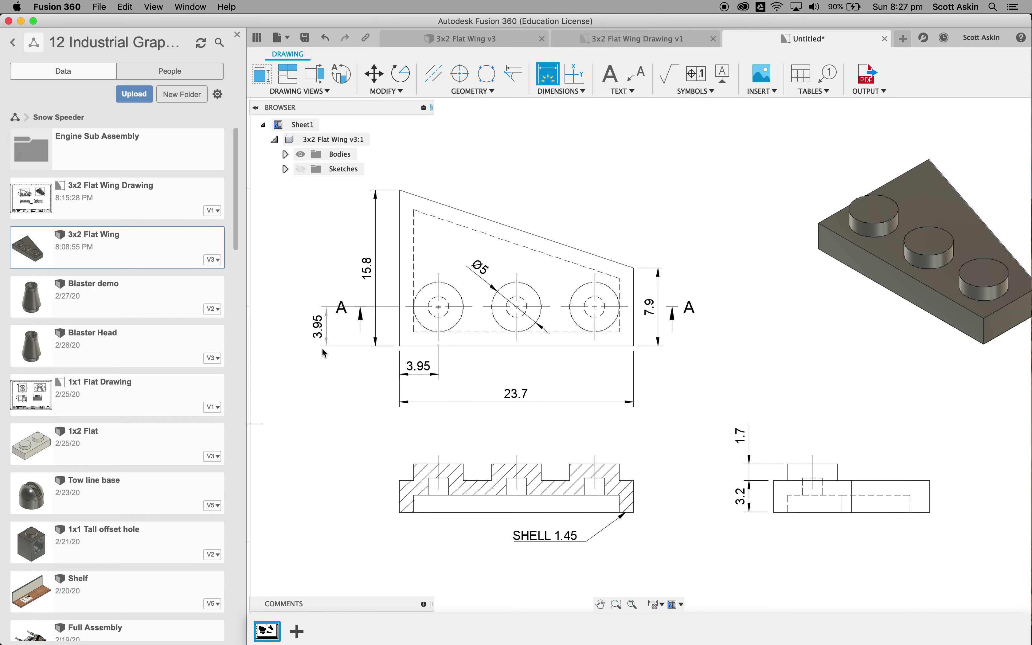
left_click(323, 348)
key("Escape")
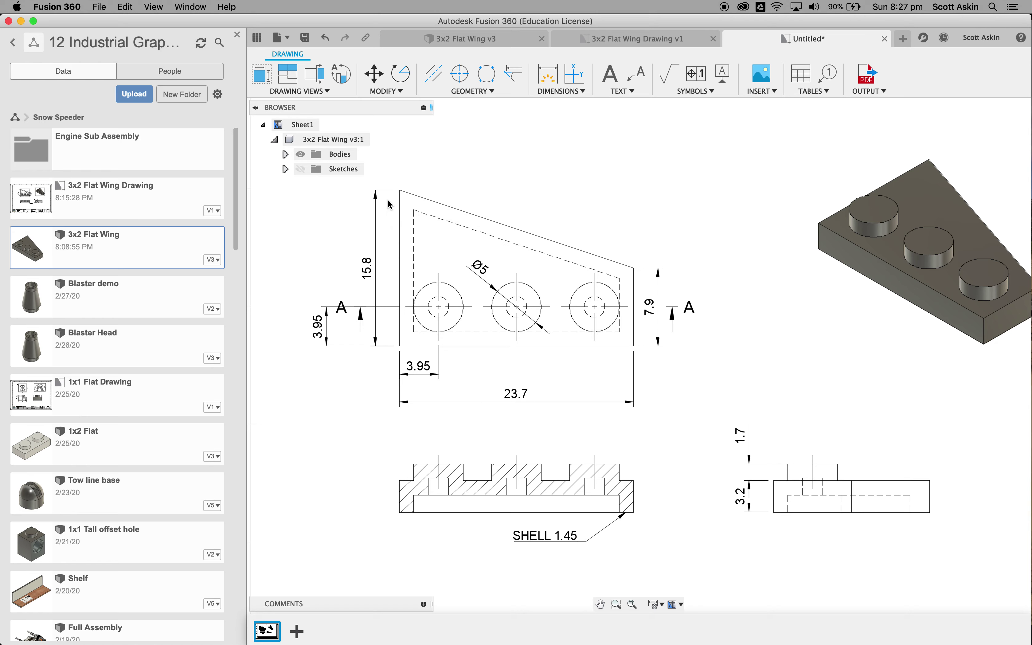
- Rearrange the dimensions left of the top view, moving the stud's vertical offset close to the outline and the overall height outside it
left_click(377, 272)
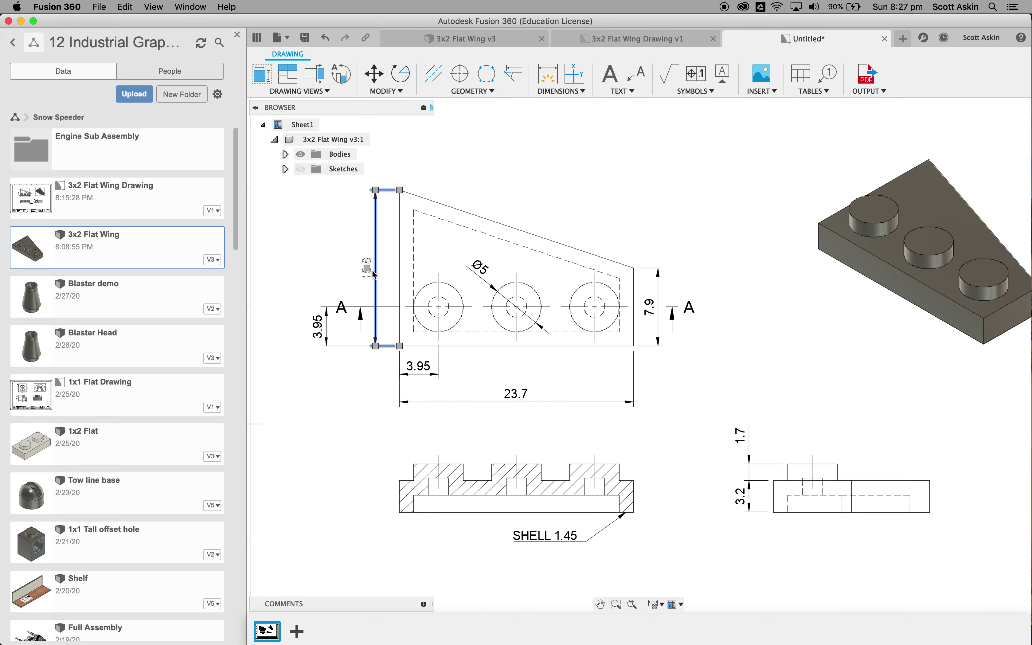
left_click_drag(369, 271, 276, 268)
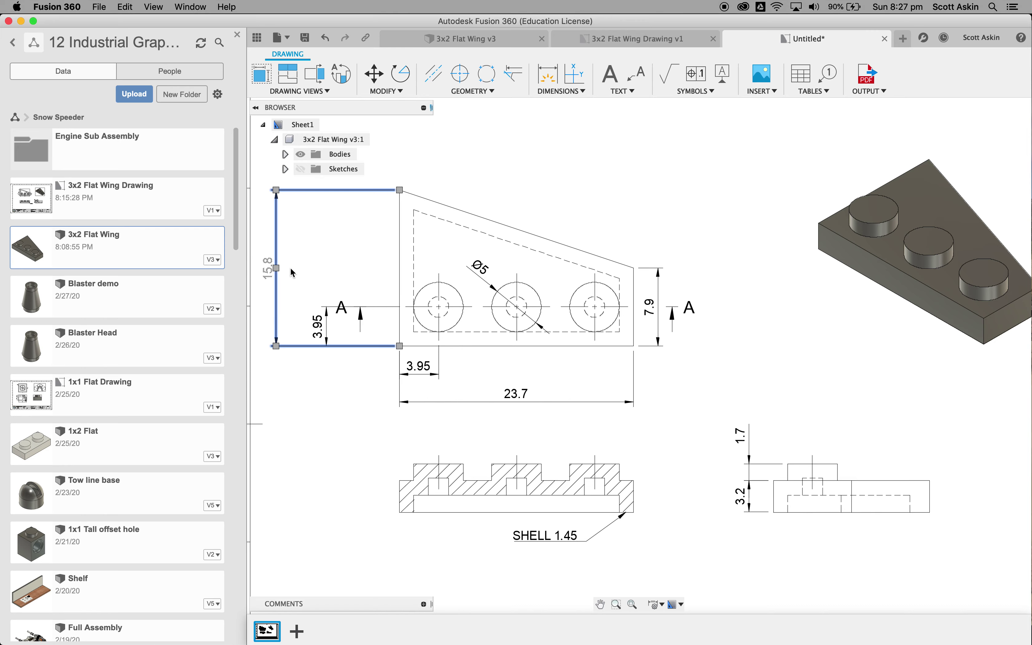
left_click(321, 333)
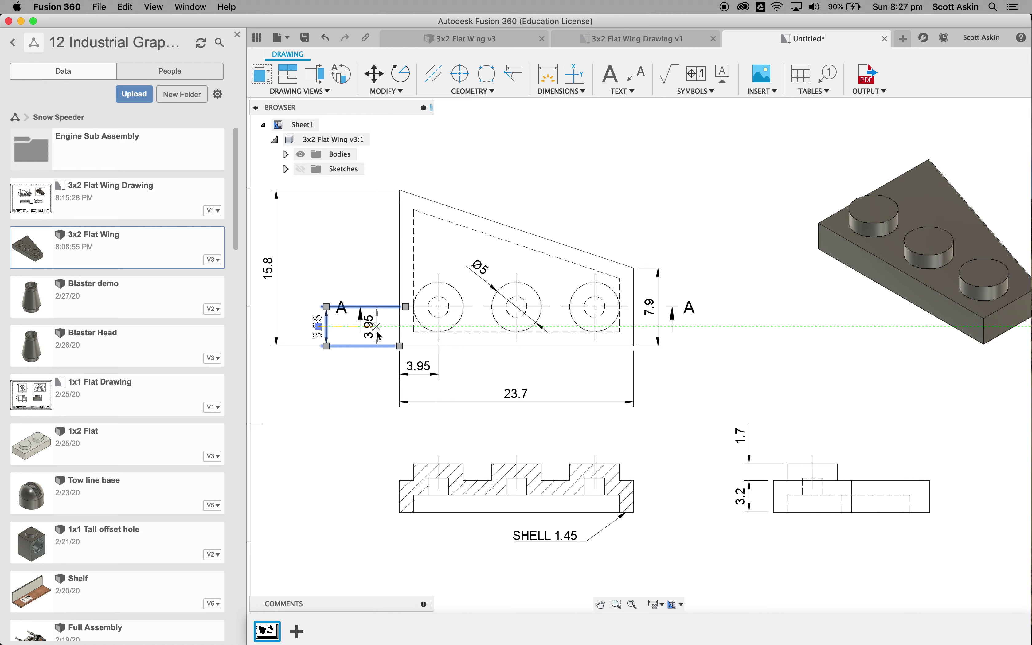
left_click(378, 336)
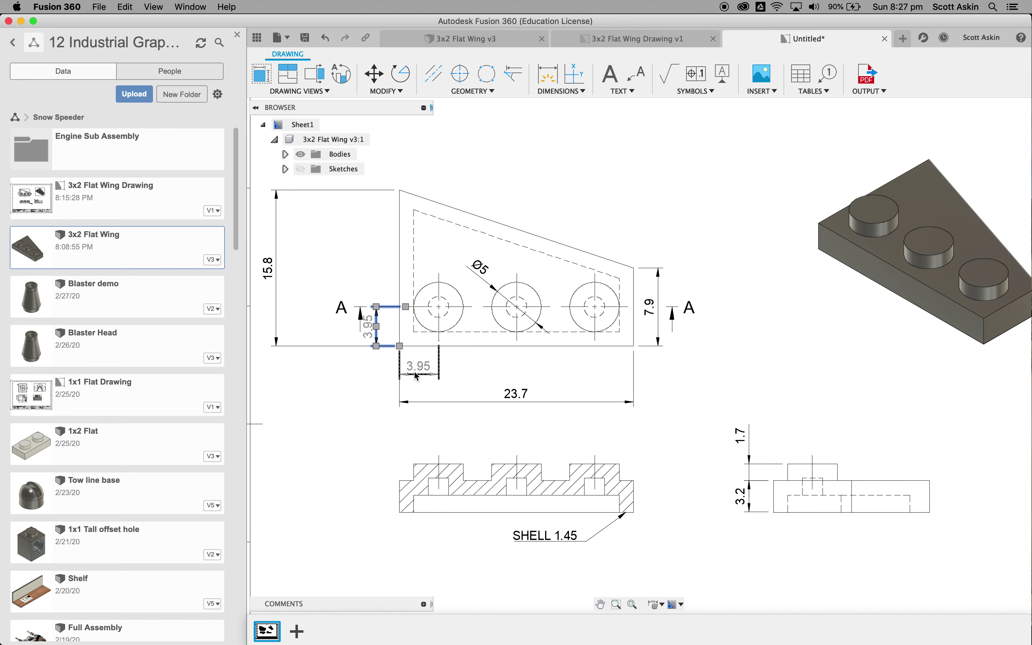
left_click(282, 291)
left_click_drag(277, 269, 348, 270)
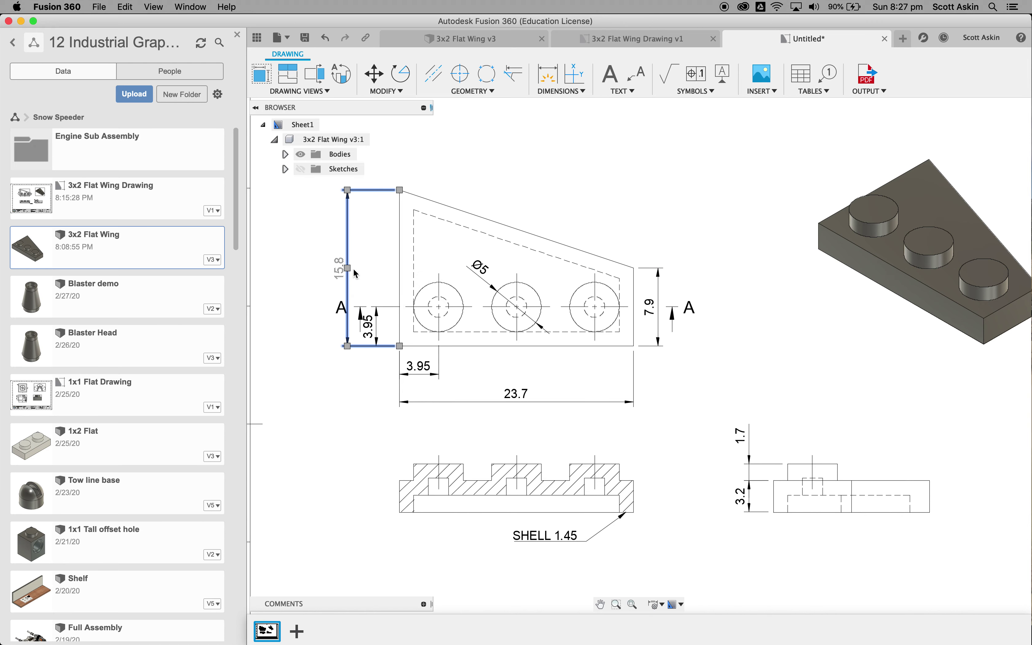
left_click(312, 258)
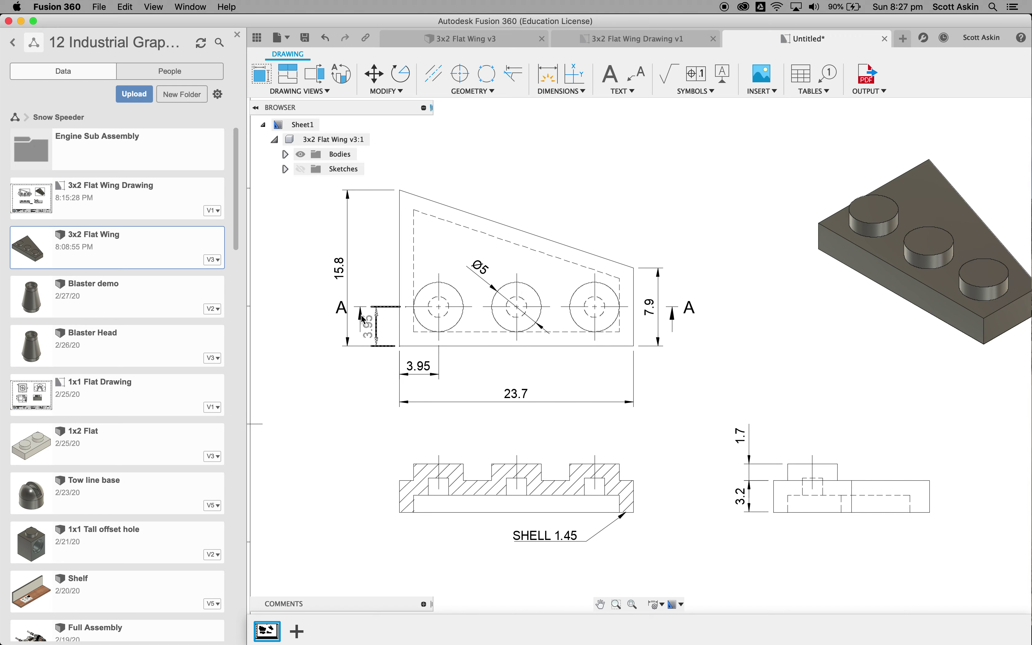
- Move the left end of section line A-A outward so its arrow and letter clear the overall height dimension
left_click(343, 315)
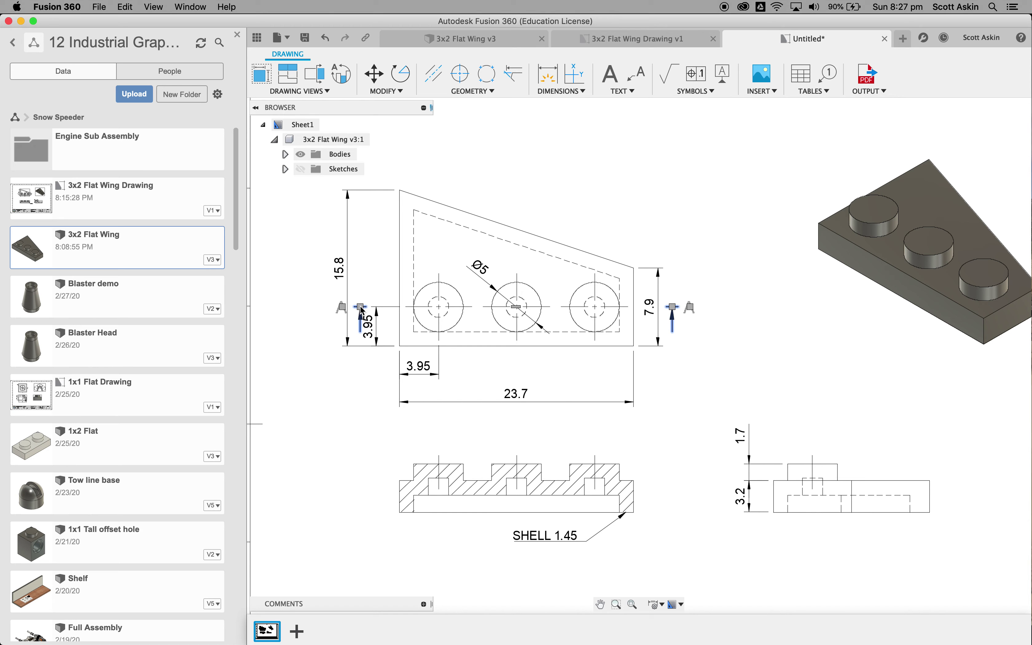
left_click_drag(363, 308, 332, 308)
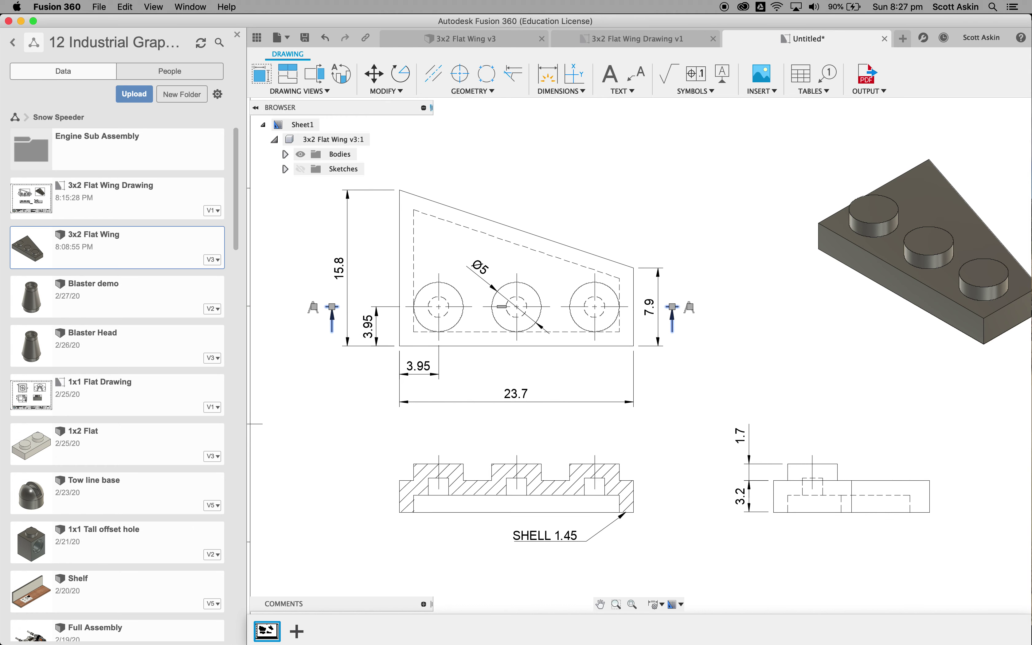
left_click(340, 397)
scroll(666, 380, "down", 2)
key("F6")
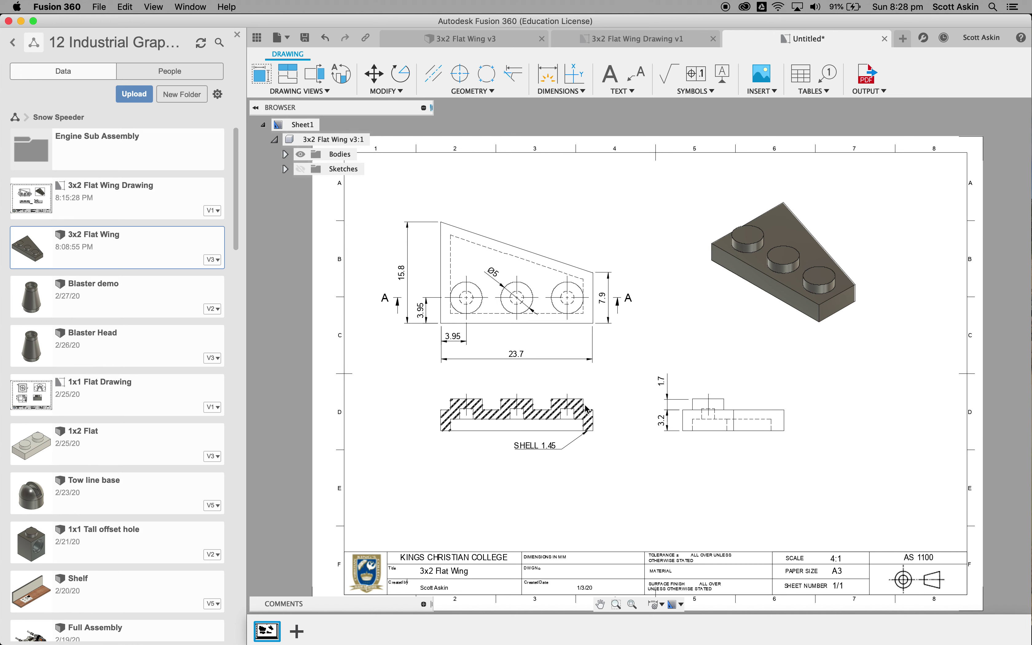
left_click(815, 322)
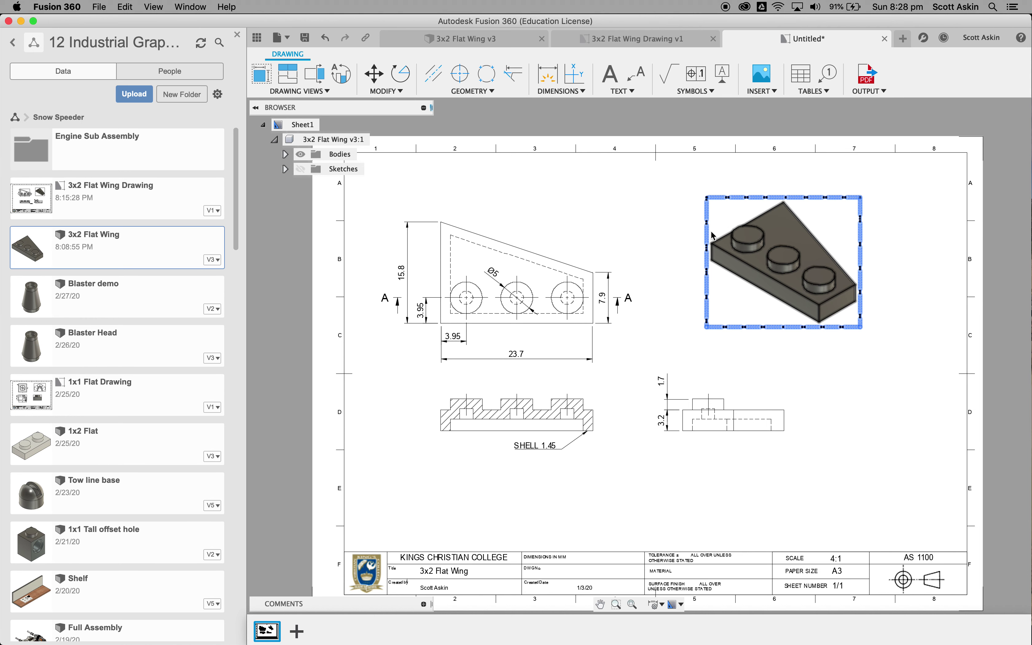
left_click(841, 349)
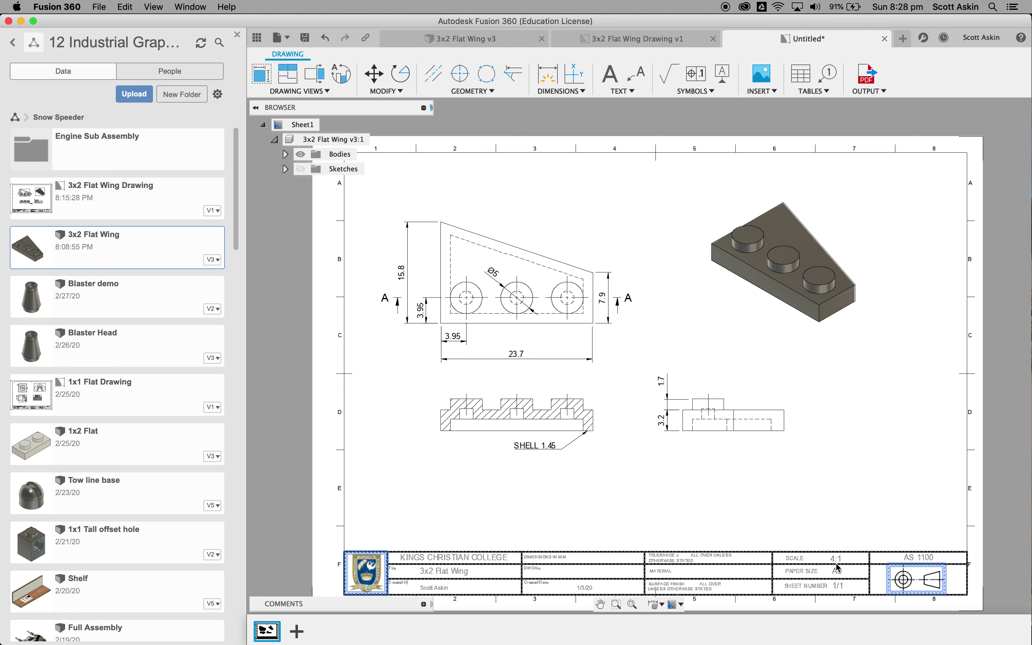
- Output all sheets of the drawing as a PDF with lineweights on and automatic opening off
left_click(870, 90)
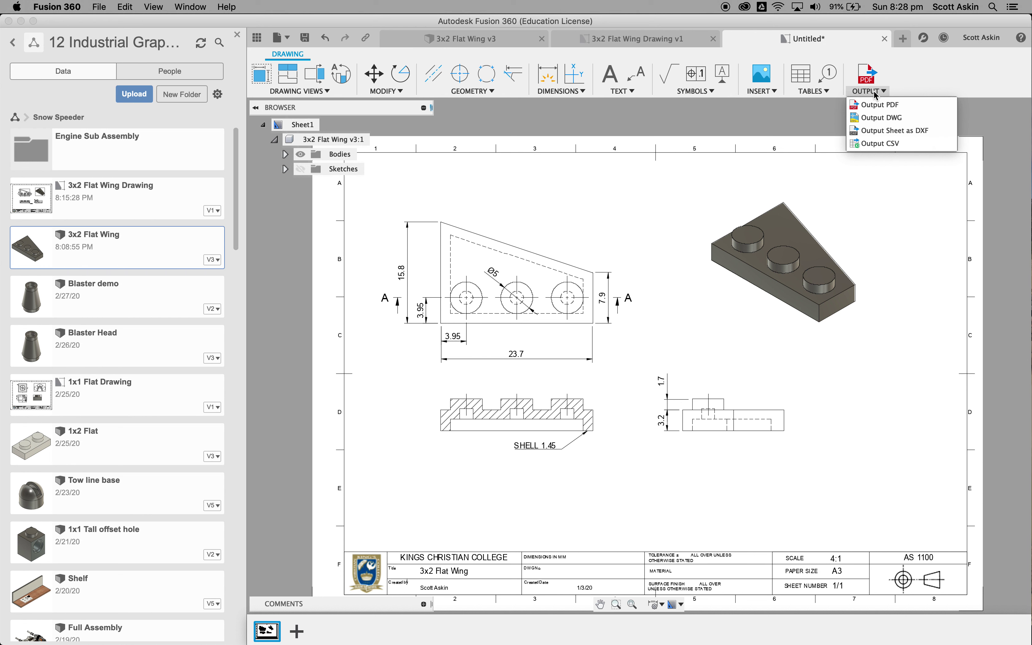
left_click(882, 108)
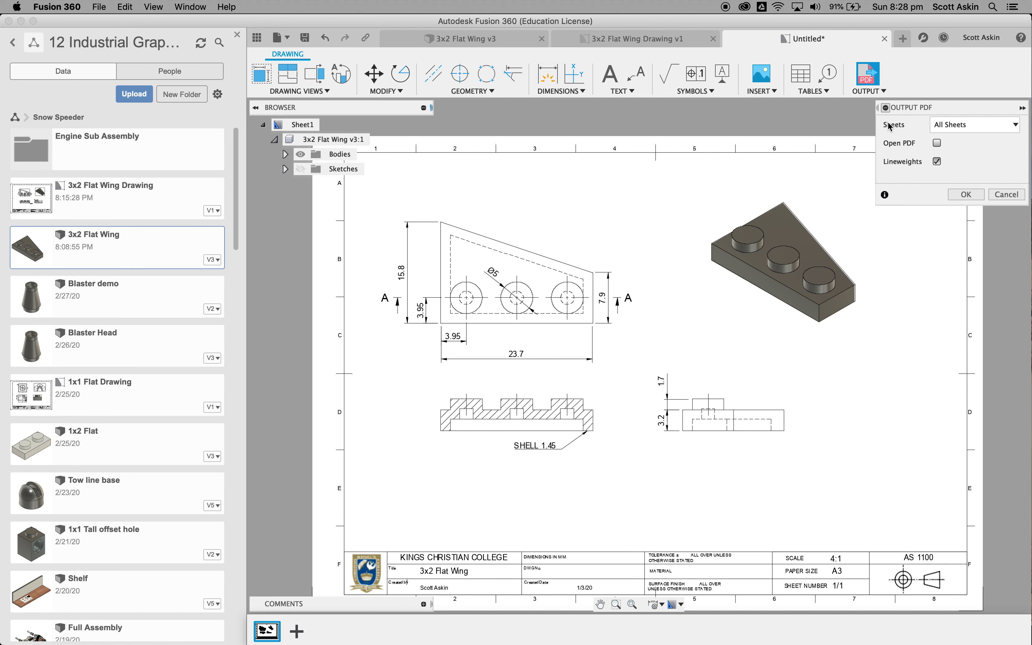
left_click(965, 195)
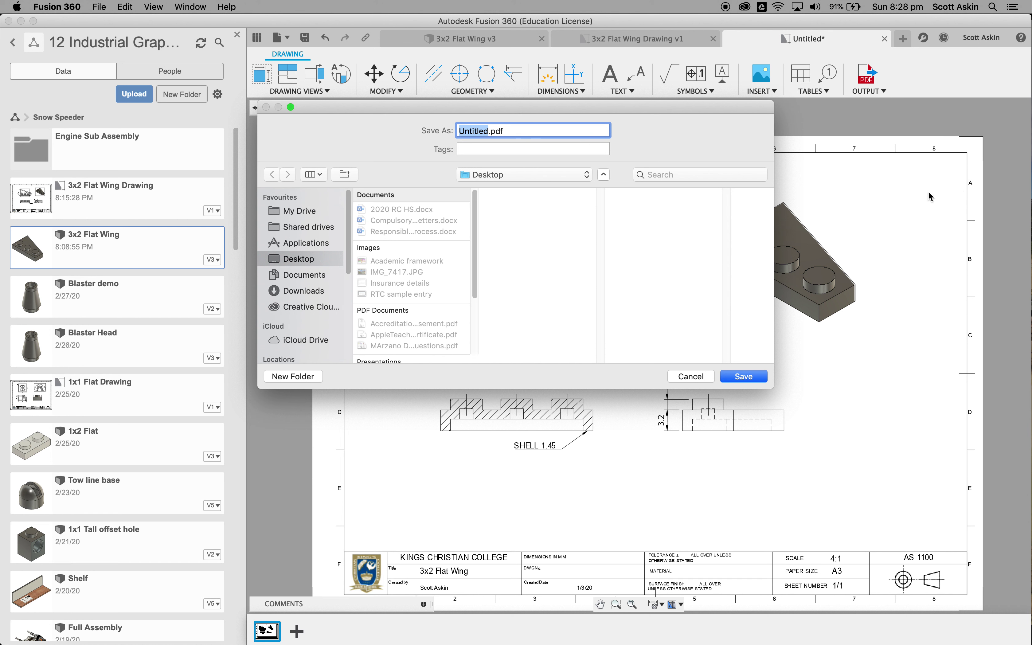
- Choose the 2020 folder in My Drive under Year 12 Industrial Graphics Skills, Engineering drafting, Practical Demonstration as the PDF's save location
left_click(313, 211)
left_click(423, 243)
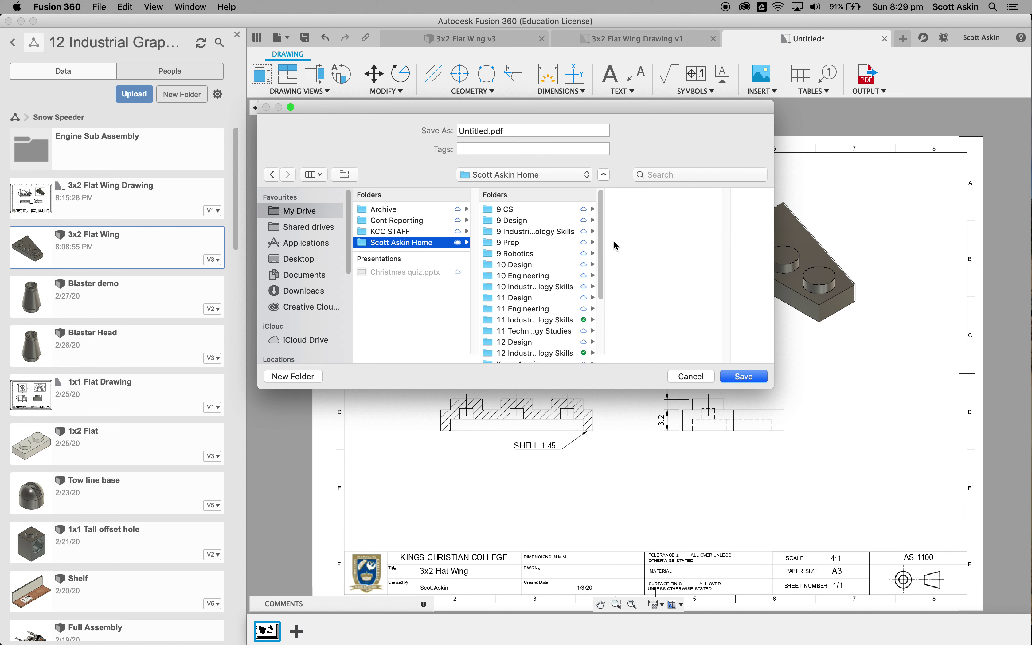
scroll(608, 298, "down", 5)
left_click(575, 346)
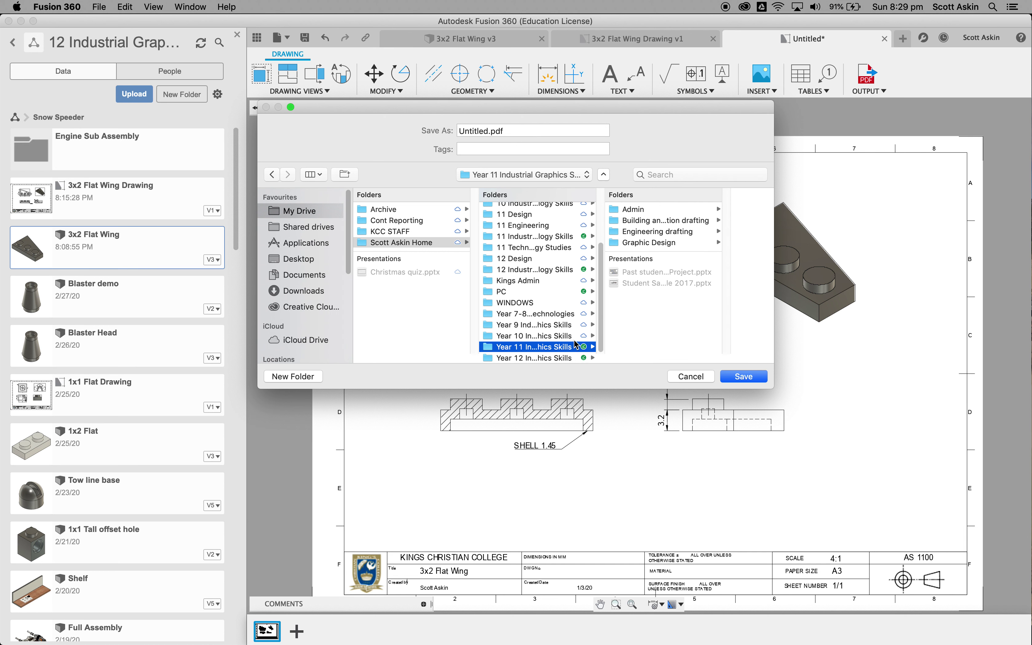
left_click(669, 232)
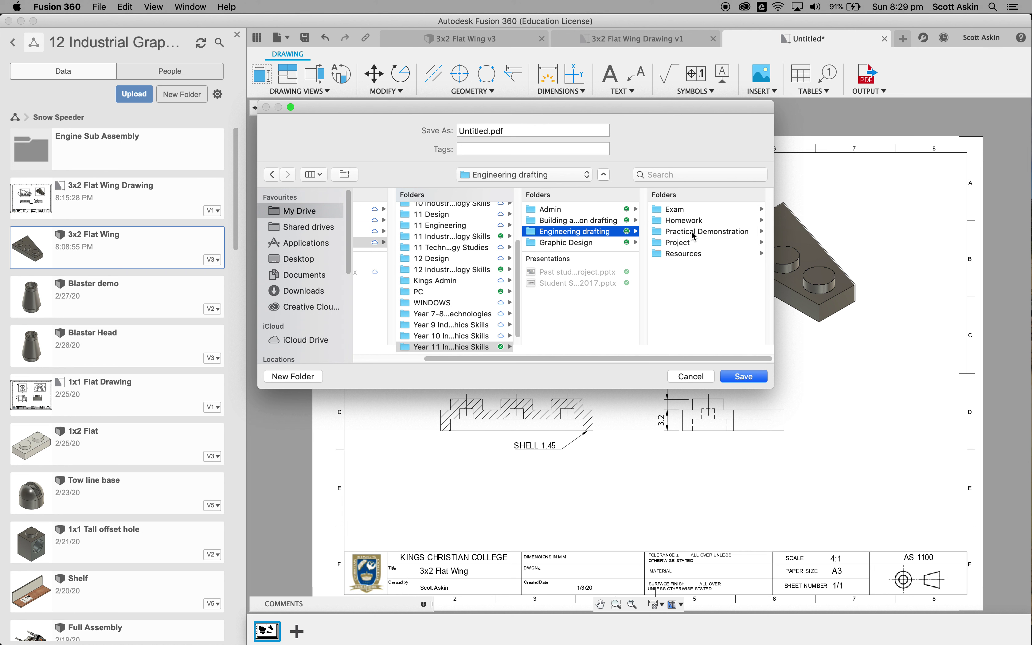
scroll(477, 350, "down", 1)
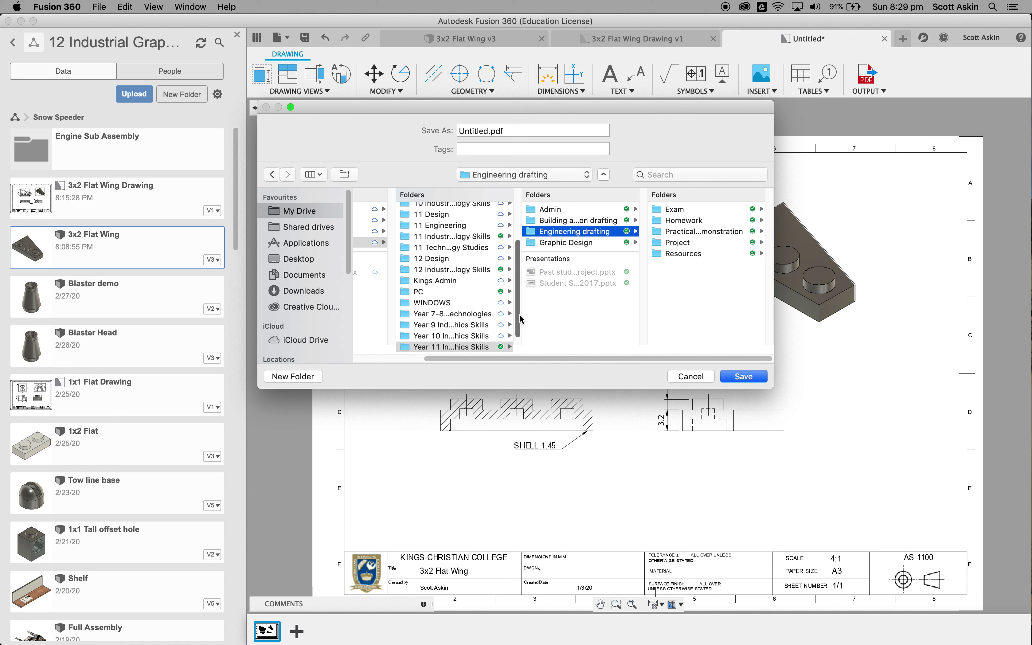
left_click(483, 349)
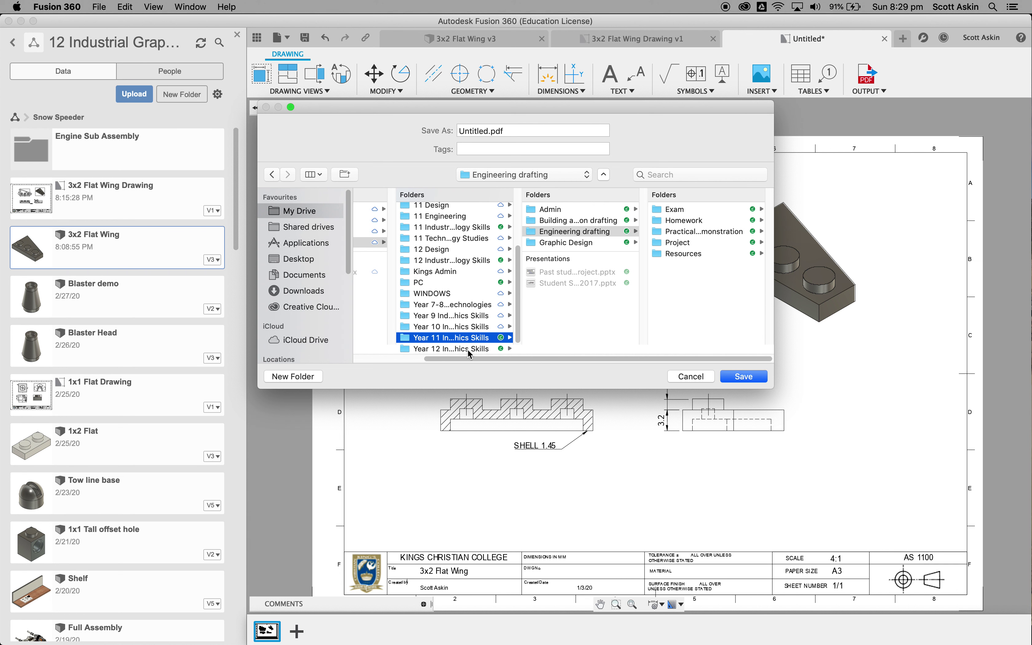
left_click(583, 232)
left_click(698, 225)
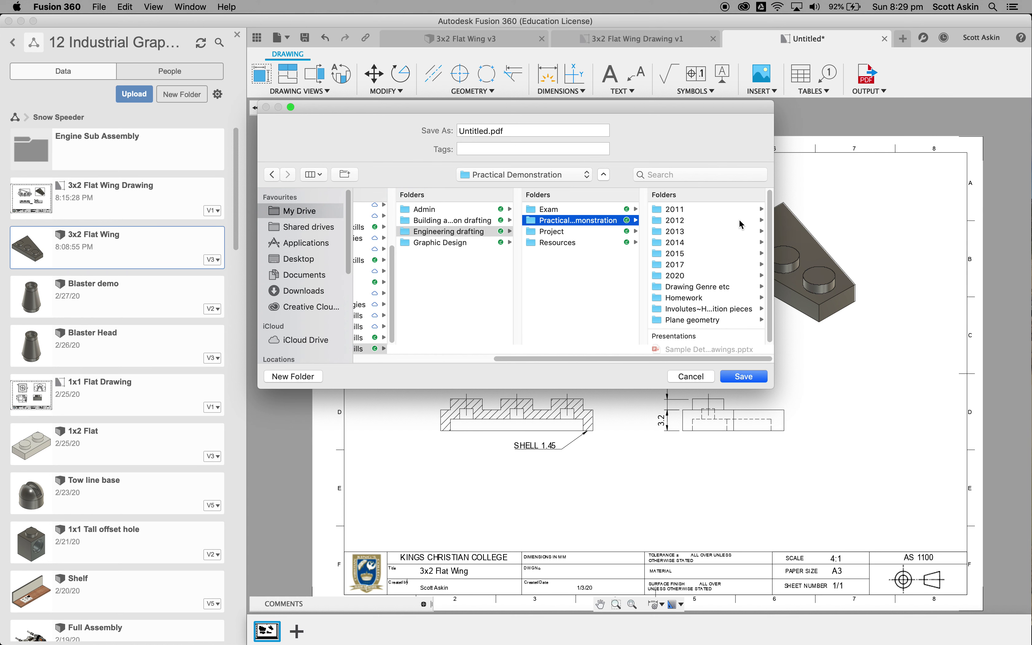
left_click(684, 276)
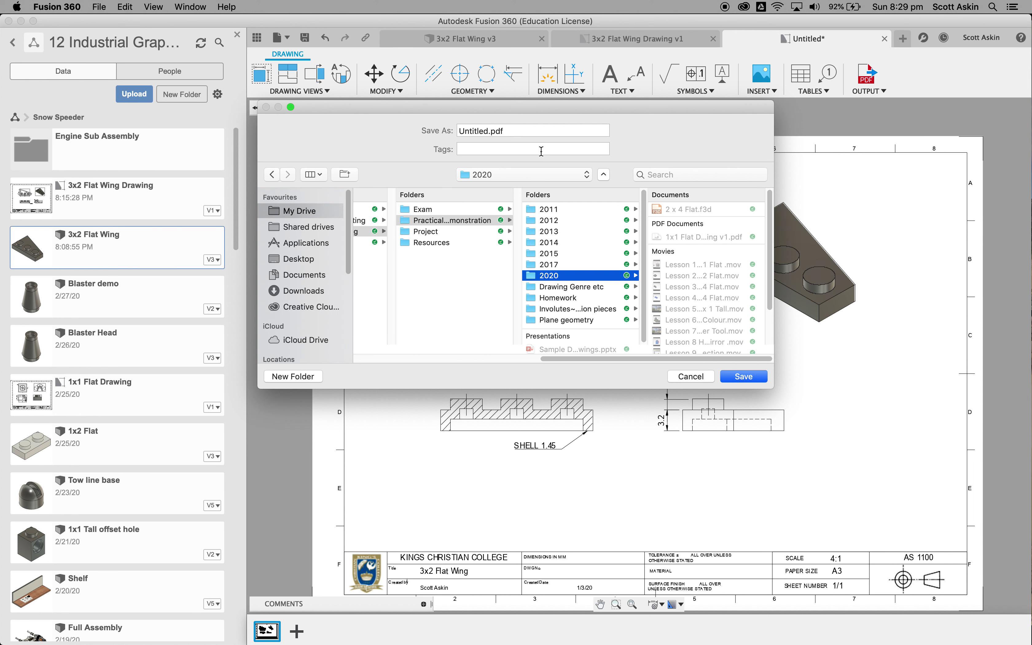
- Name the PDF "CHAMFER DRAWING" and save it
left_click_drag(516, 130, 455, 130)
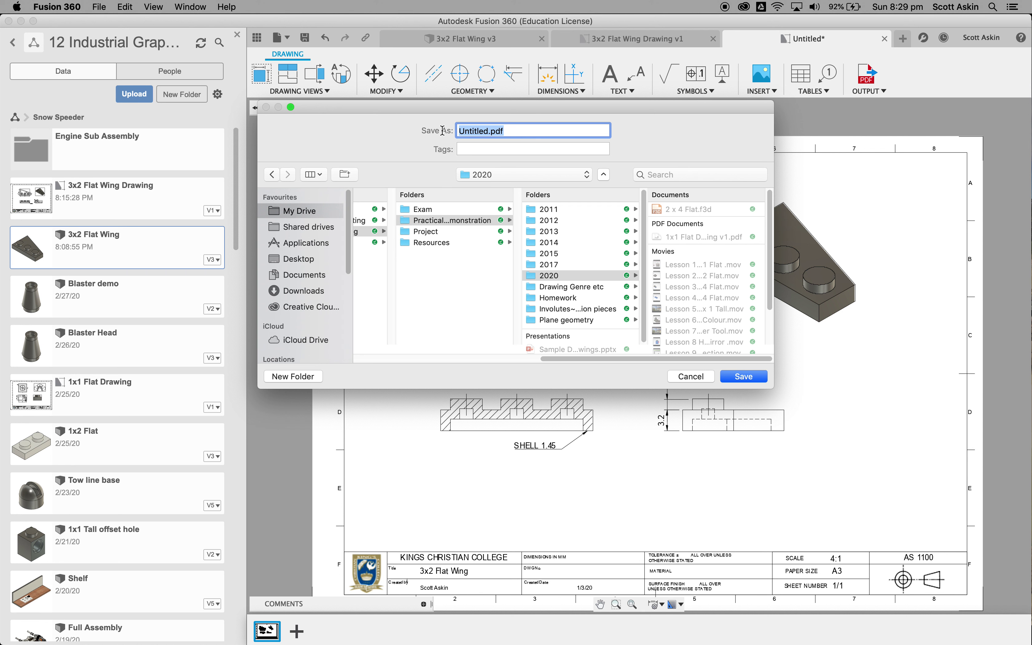
type("CHAMFER DRAWING")
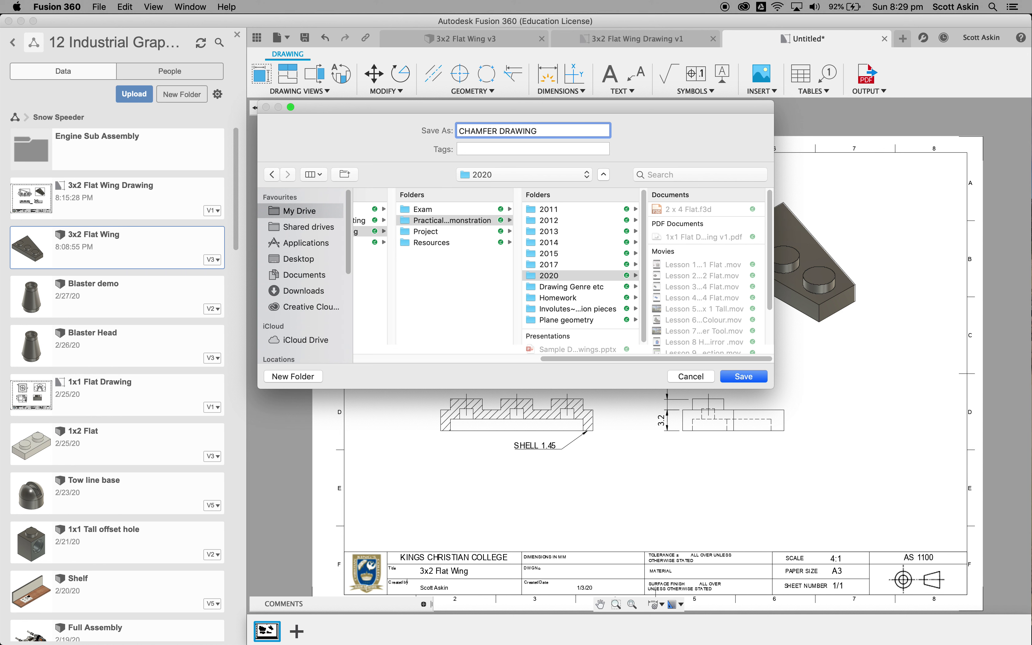
left_click(744, 376)
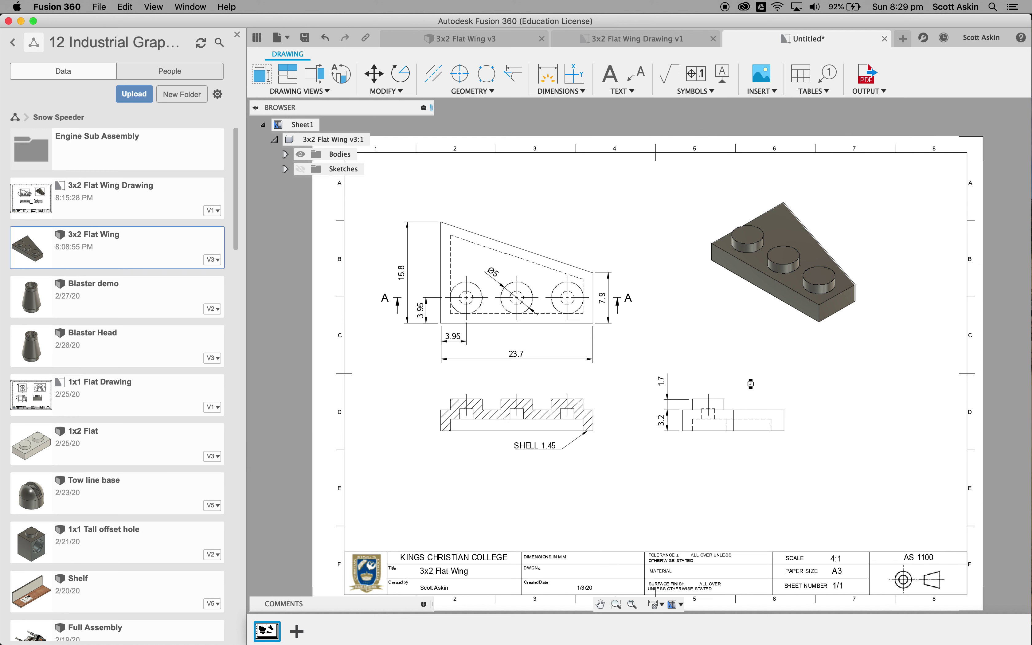